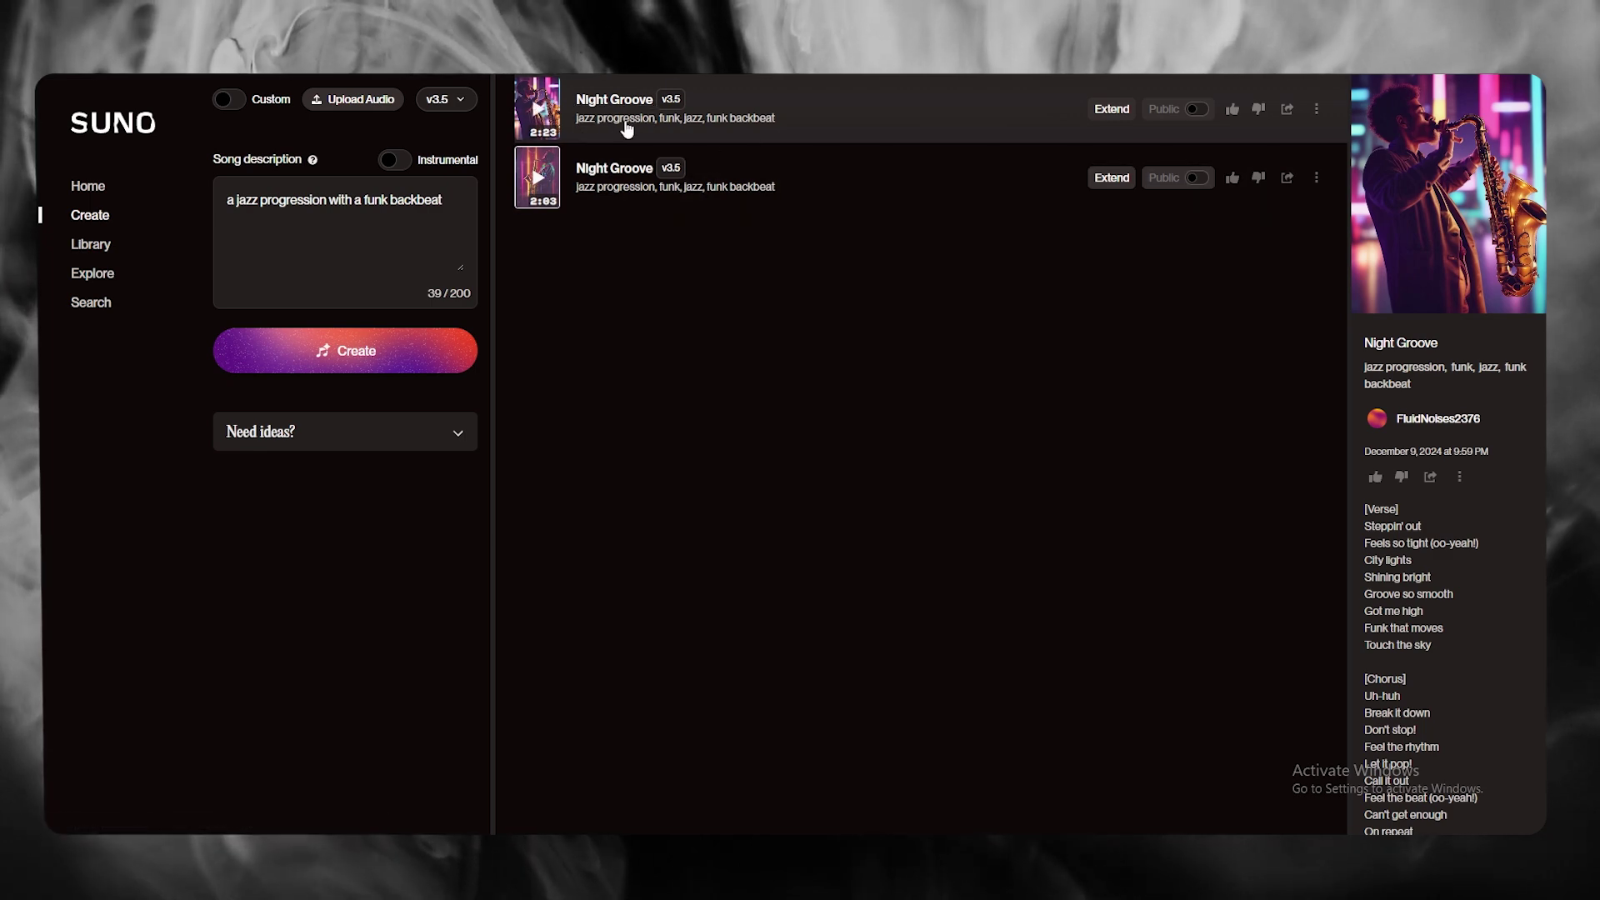
left_click(1113, 110)
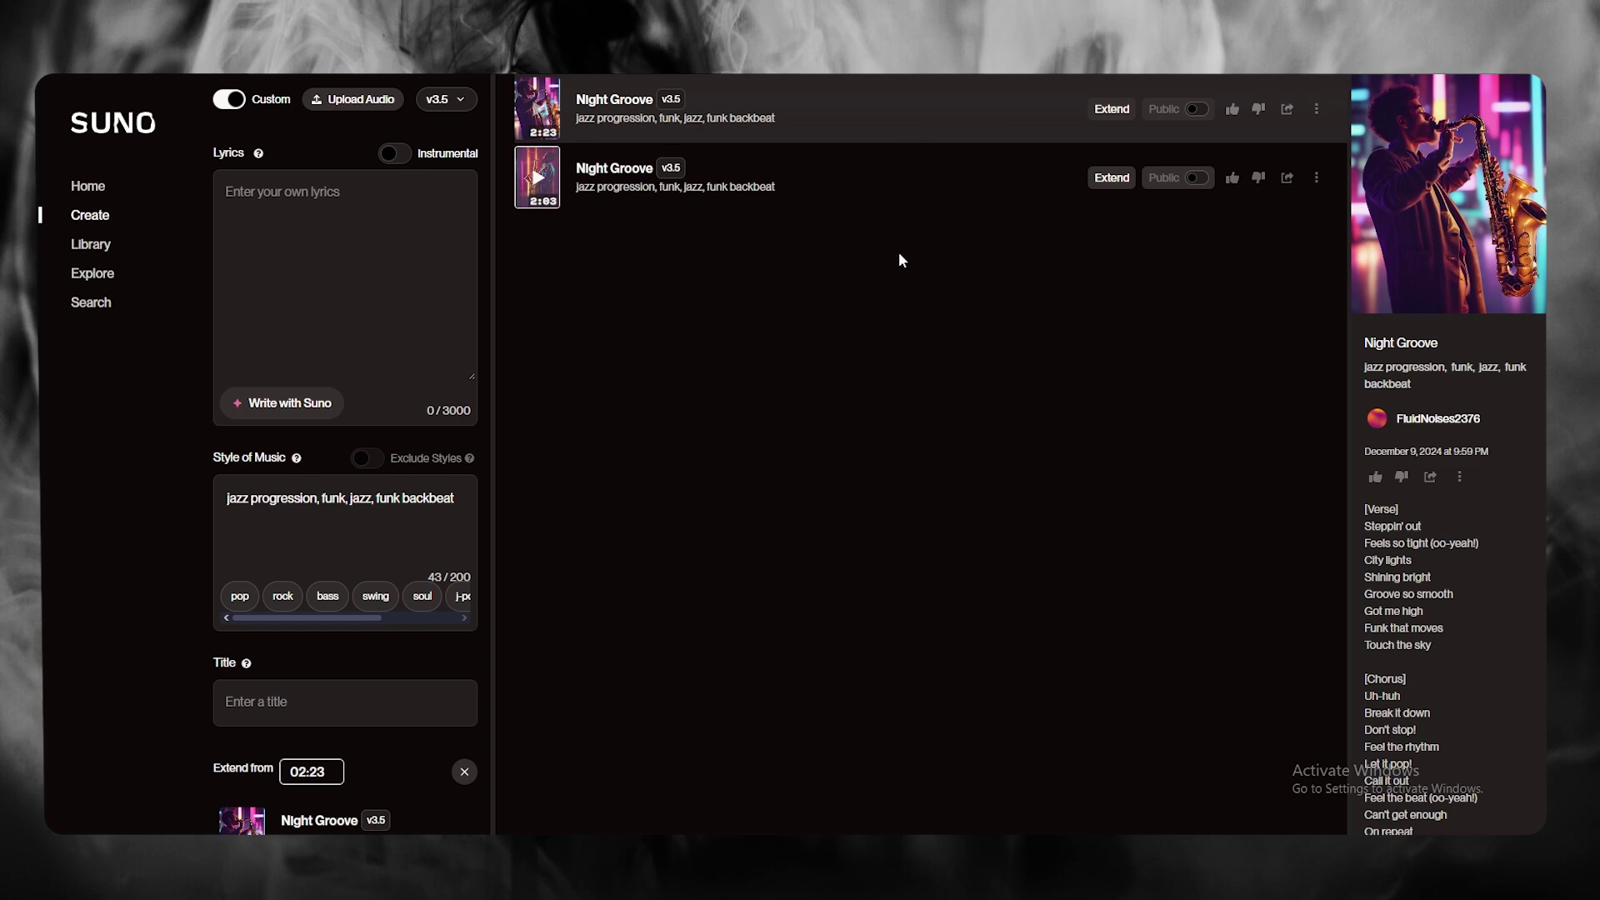
left_click(390, 188)
left_click(971, 533)
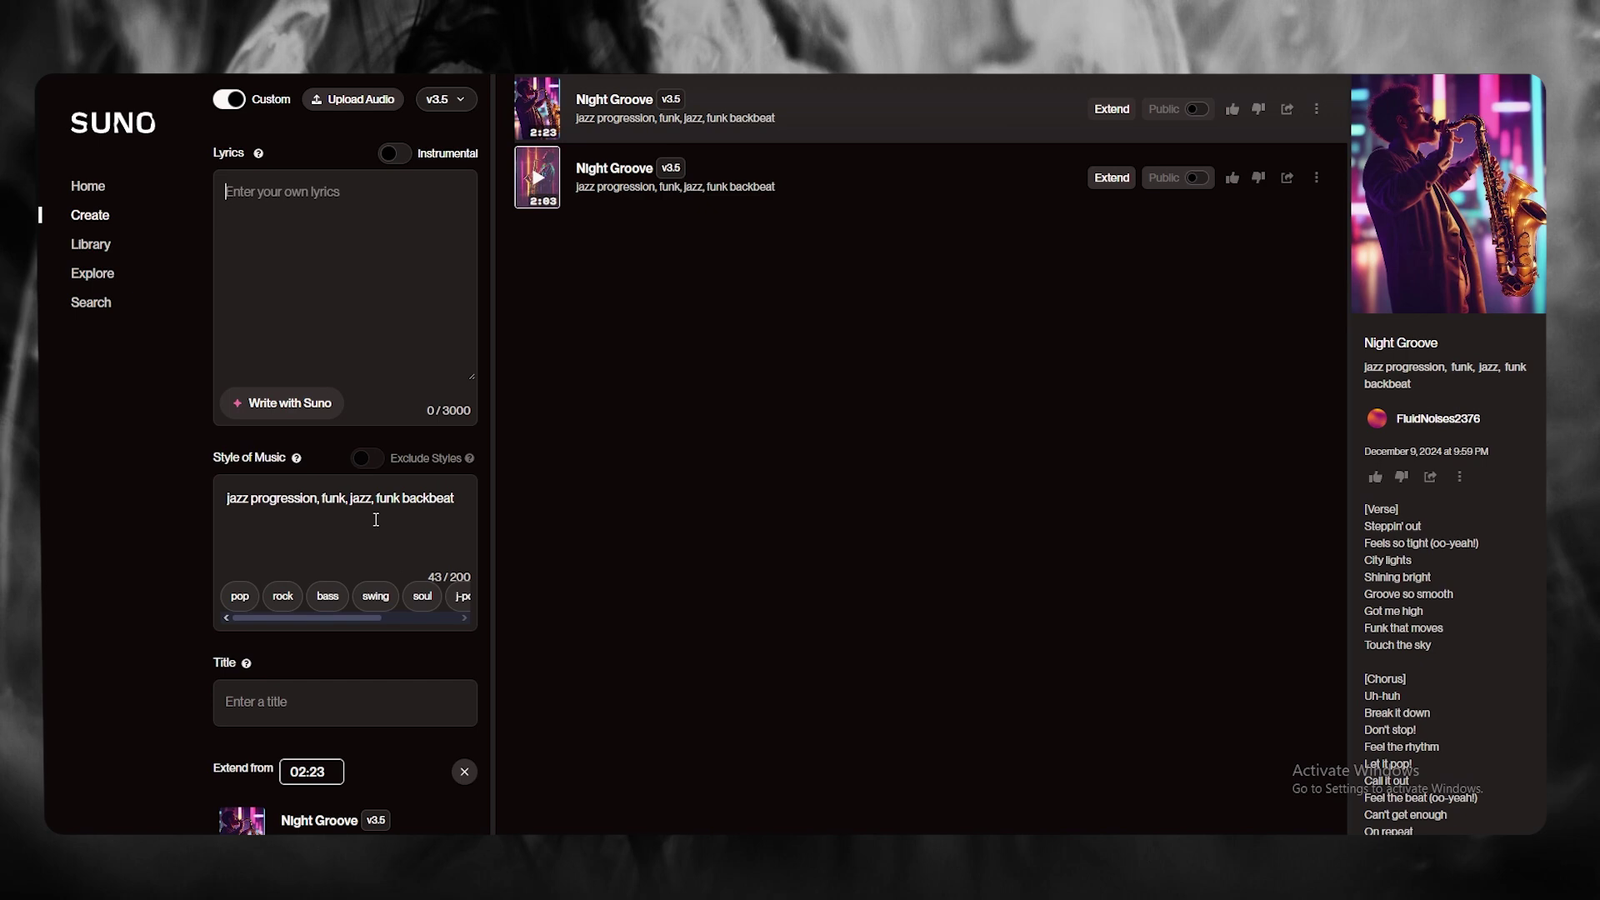
left_click(279, 250)
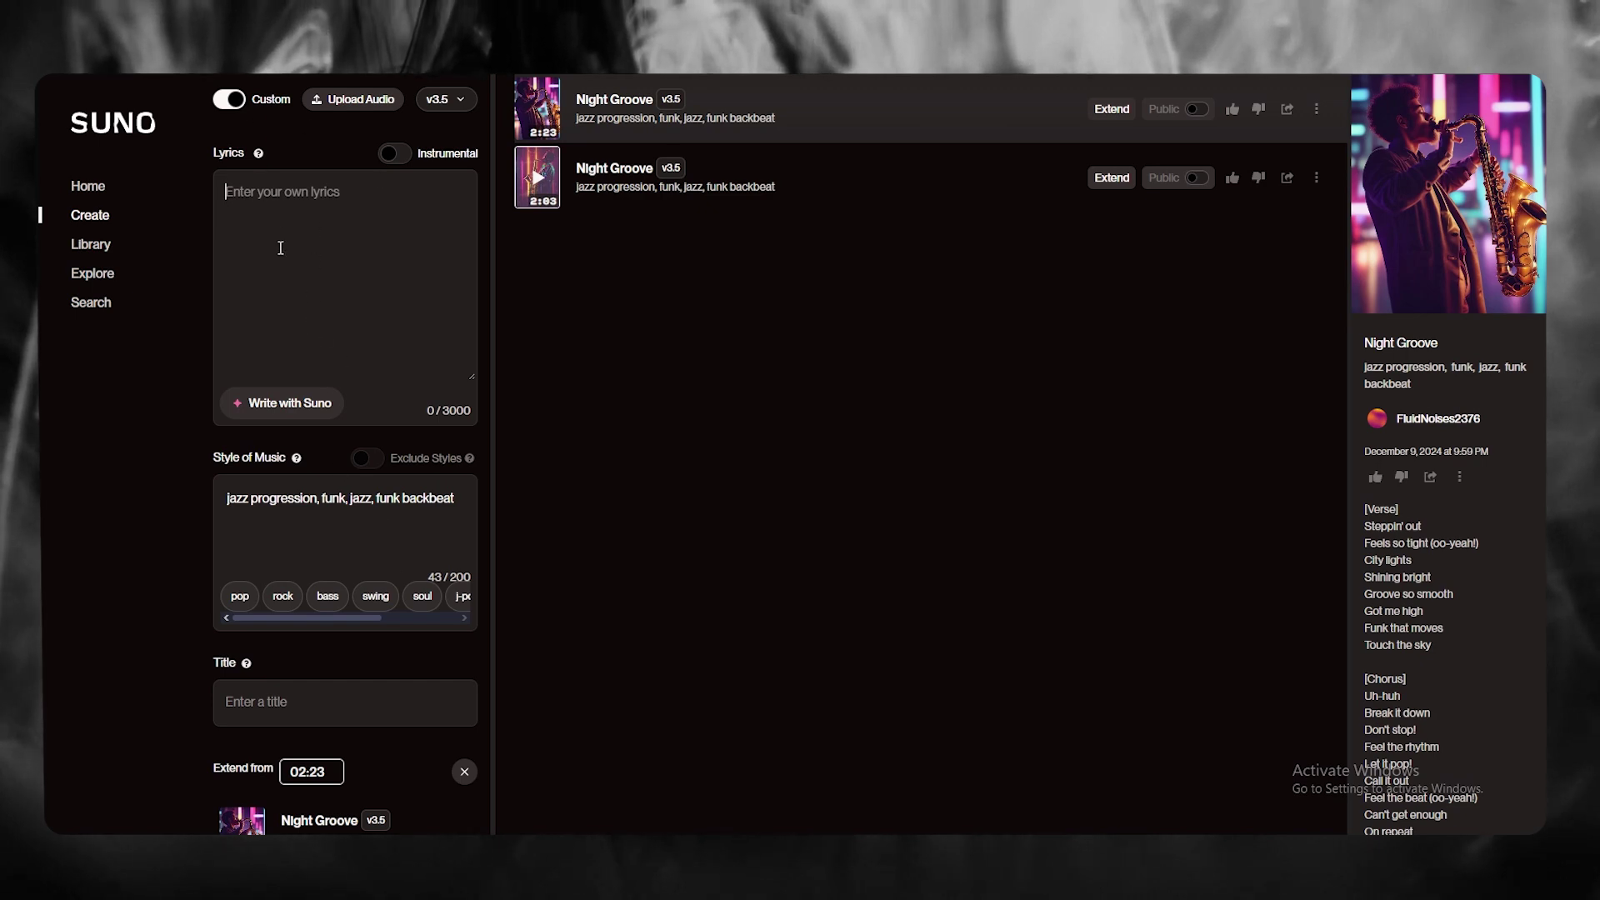
Generate Surprise Me lyric ideas with Write with Suno, yielding Midnight Carousel and The Lost Umbrella
left_click(300, 406)
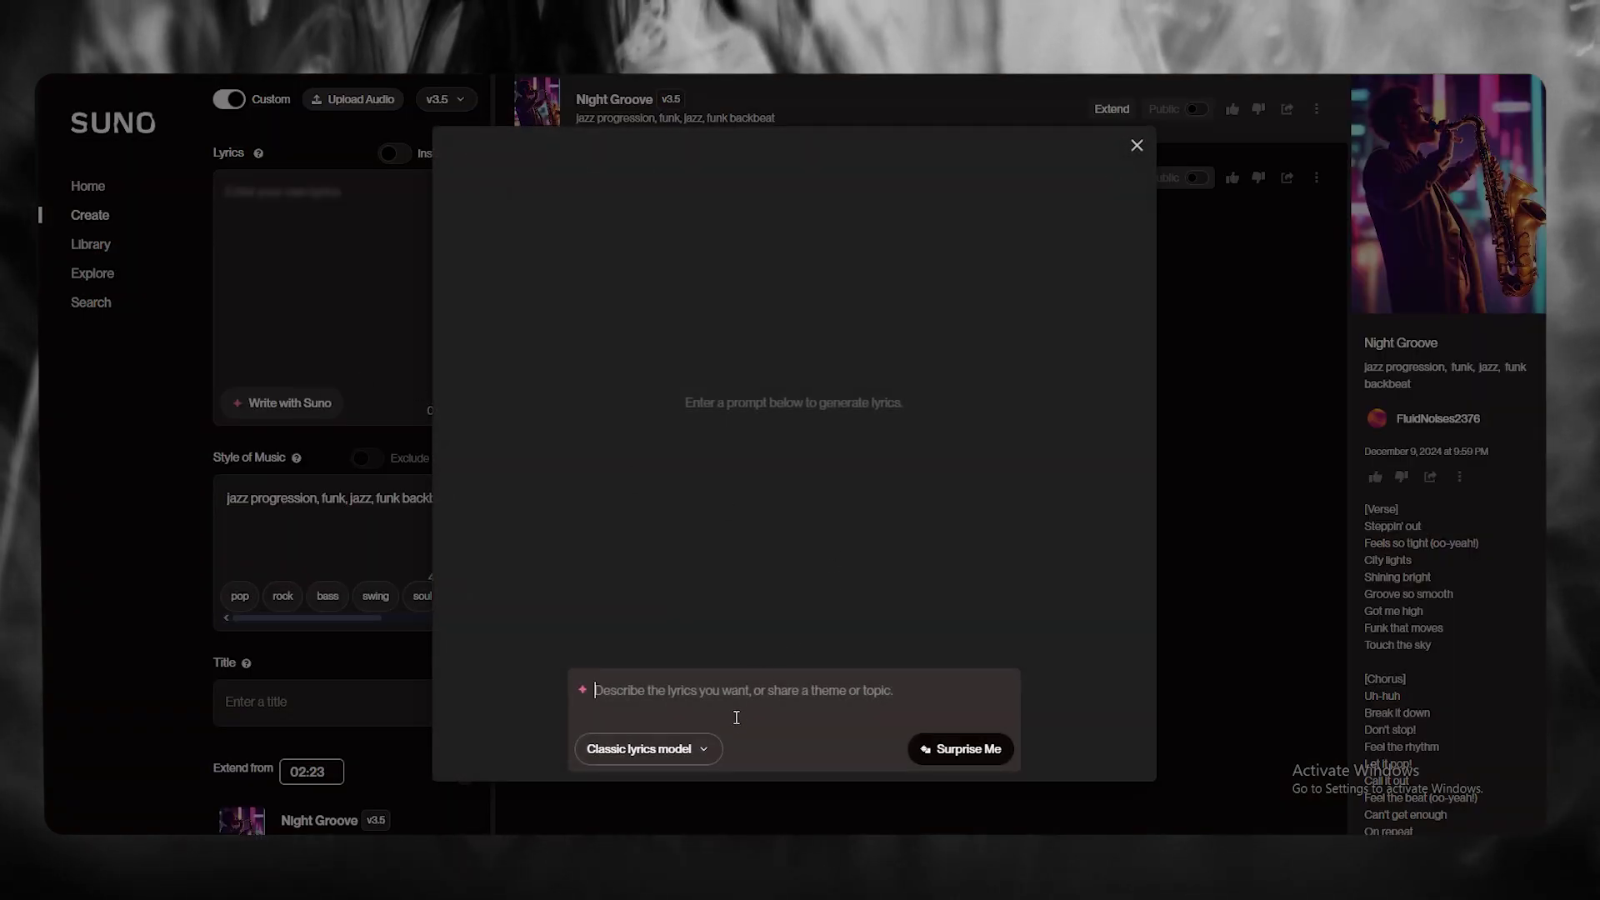
left_click(938, 749)
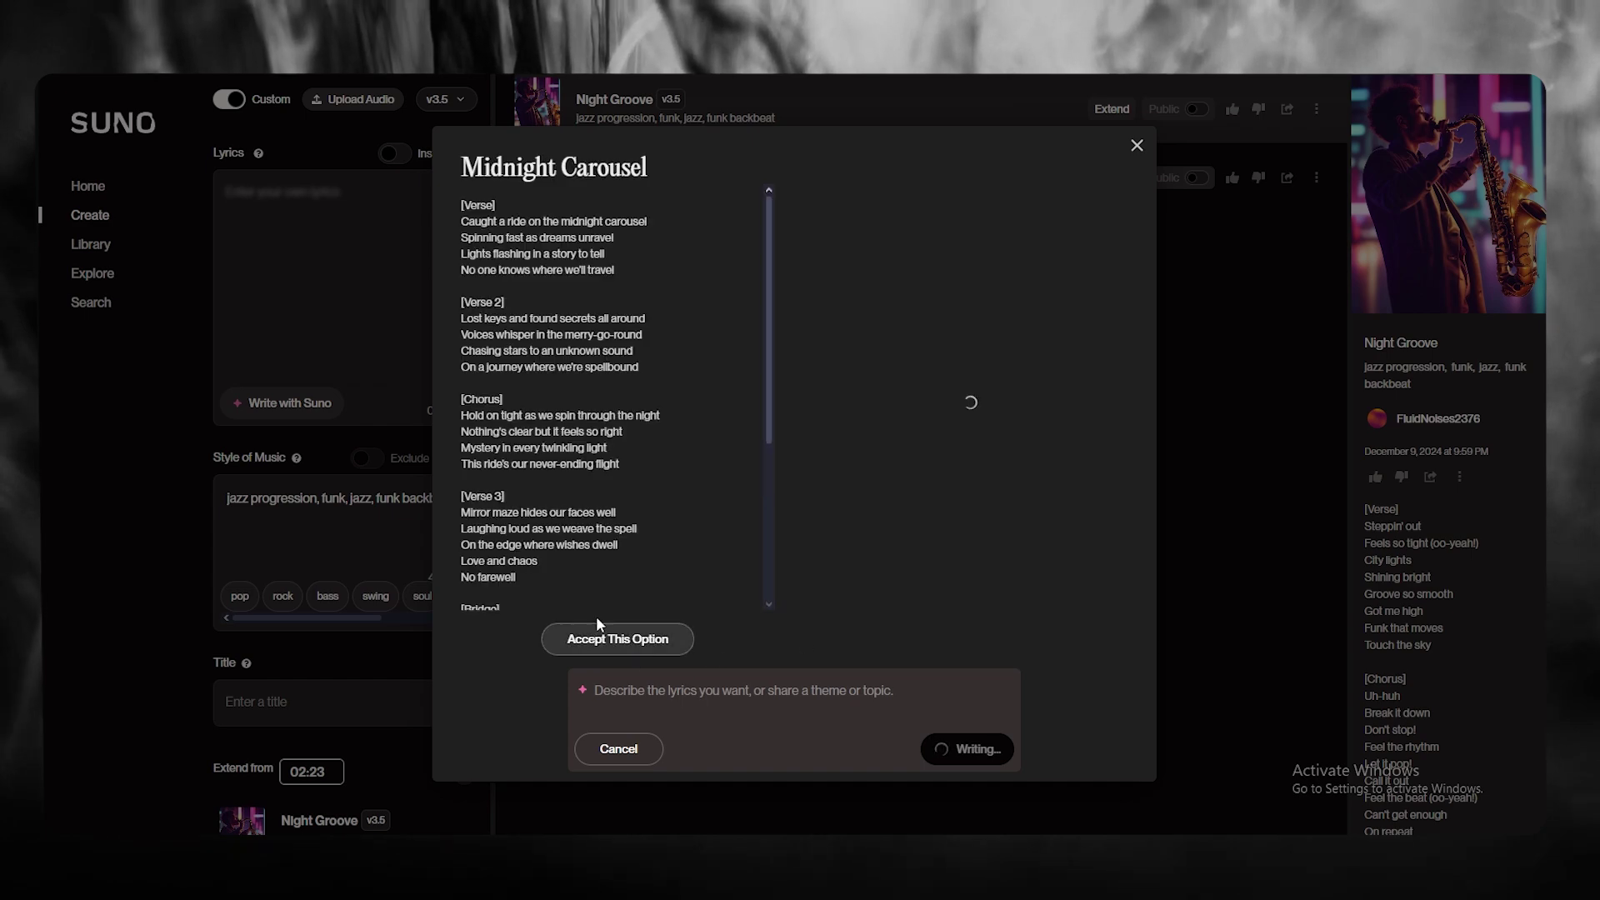
scroll(542, 522, "down", 3)
scroll(545, 423, "up", 3)
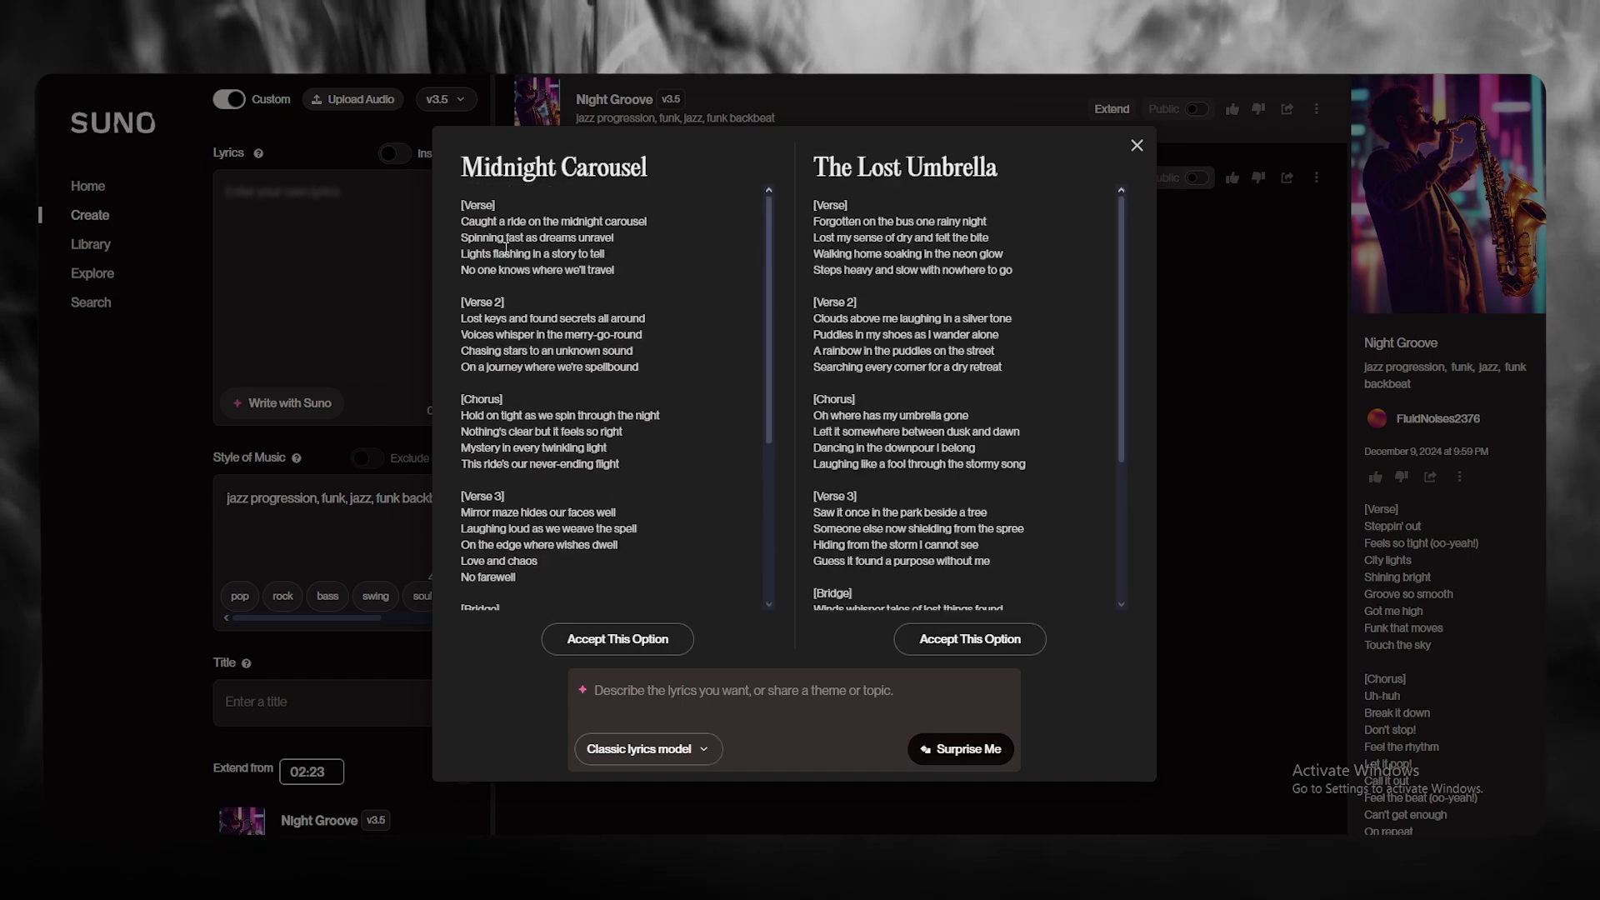
scroll(506, 244, "down", 3)
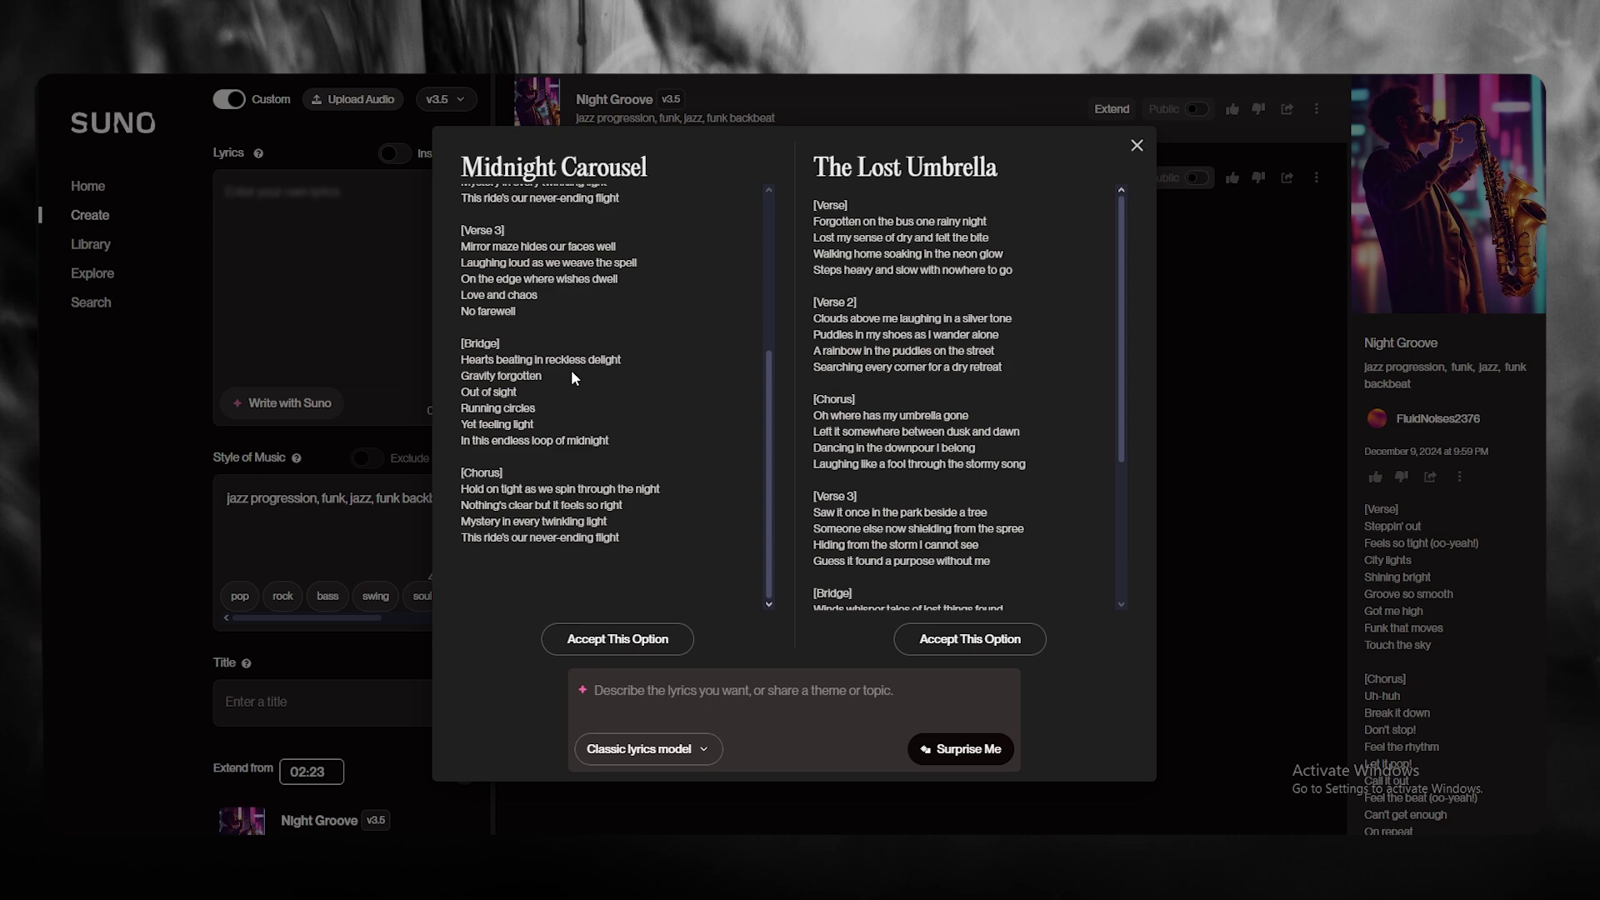
scroll(871, 482, "down", 3)
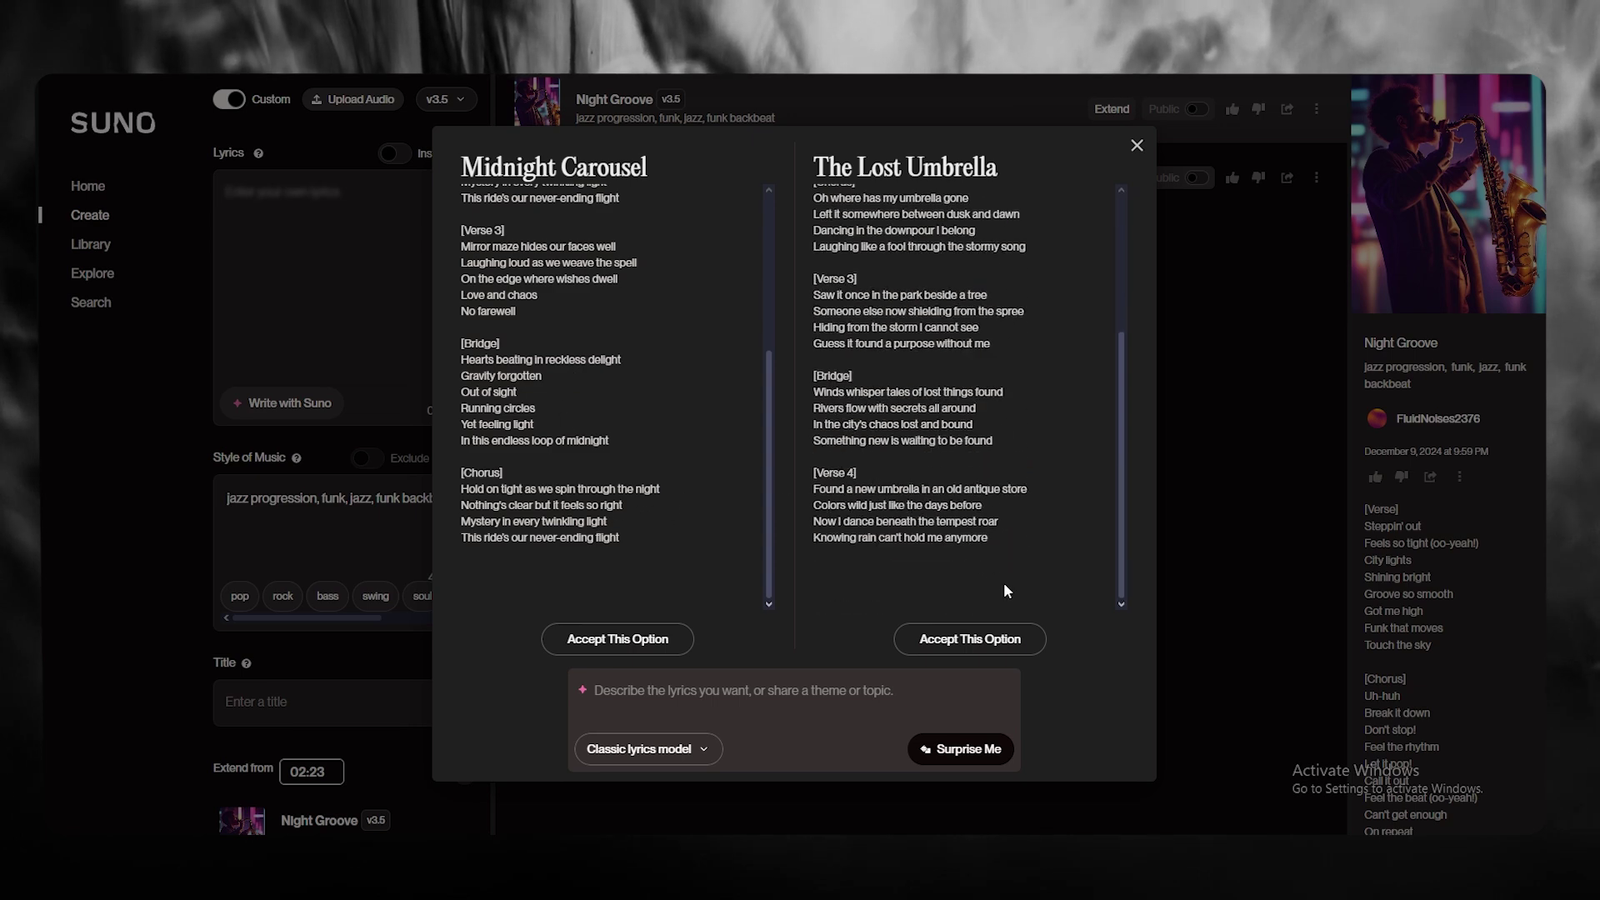
Accept The Lost Umbrella lyrics, widen the form, and review the lyrics near Verse 4
left_click(989, 639)
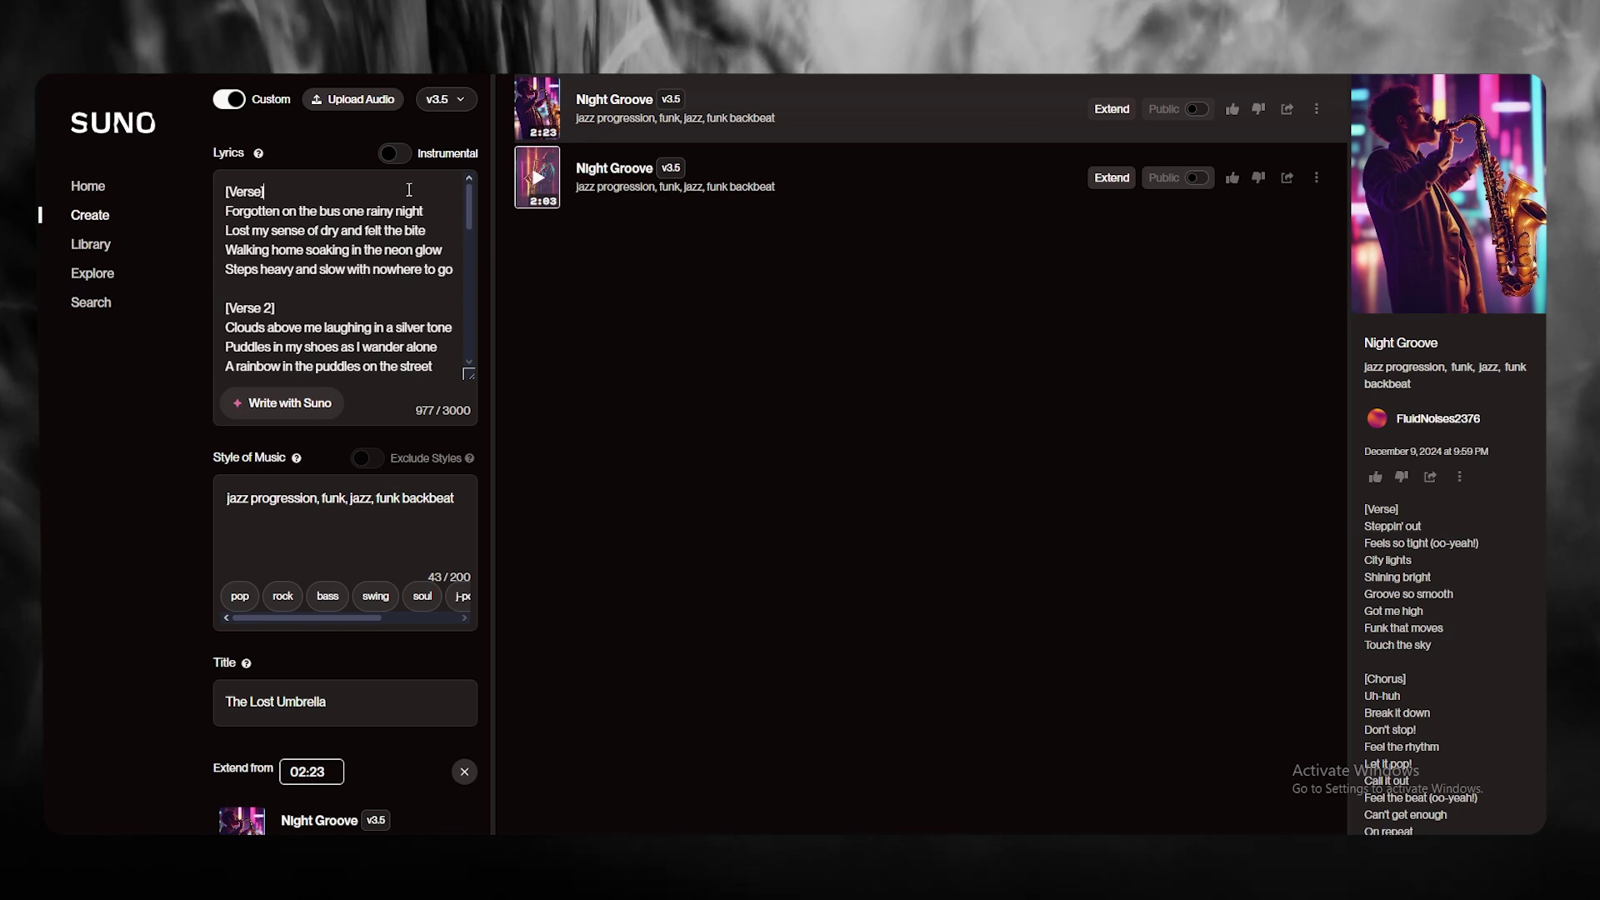
scroll(408, 189, "down", 3)
scroll(375, 285, "down", 3)
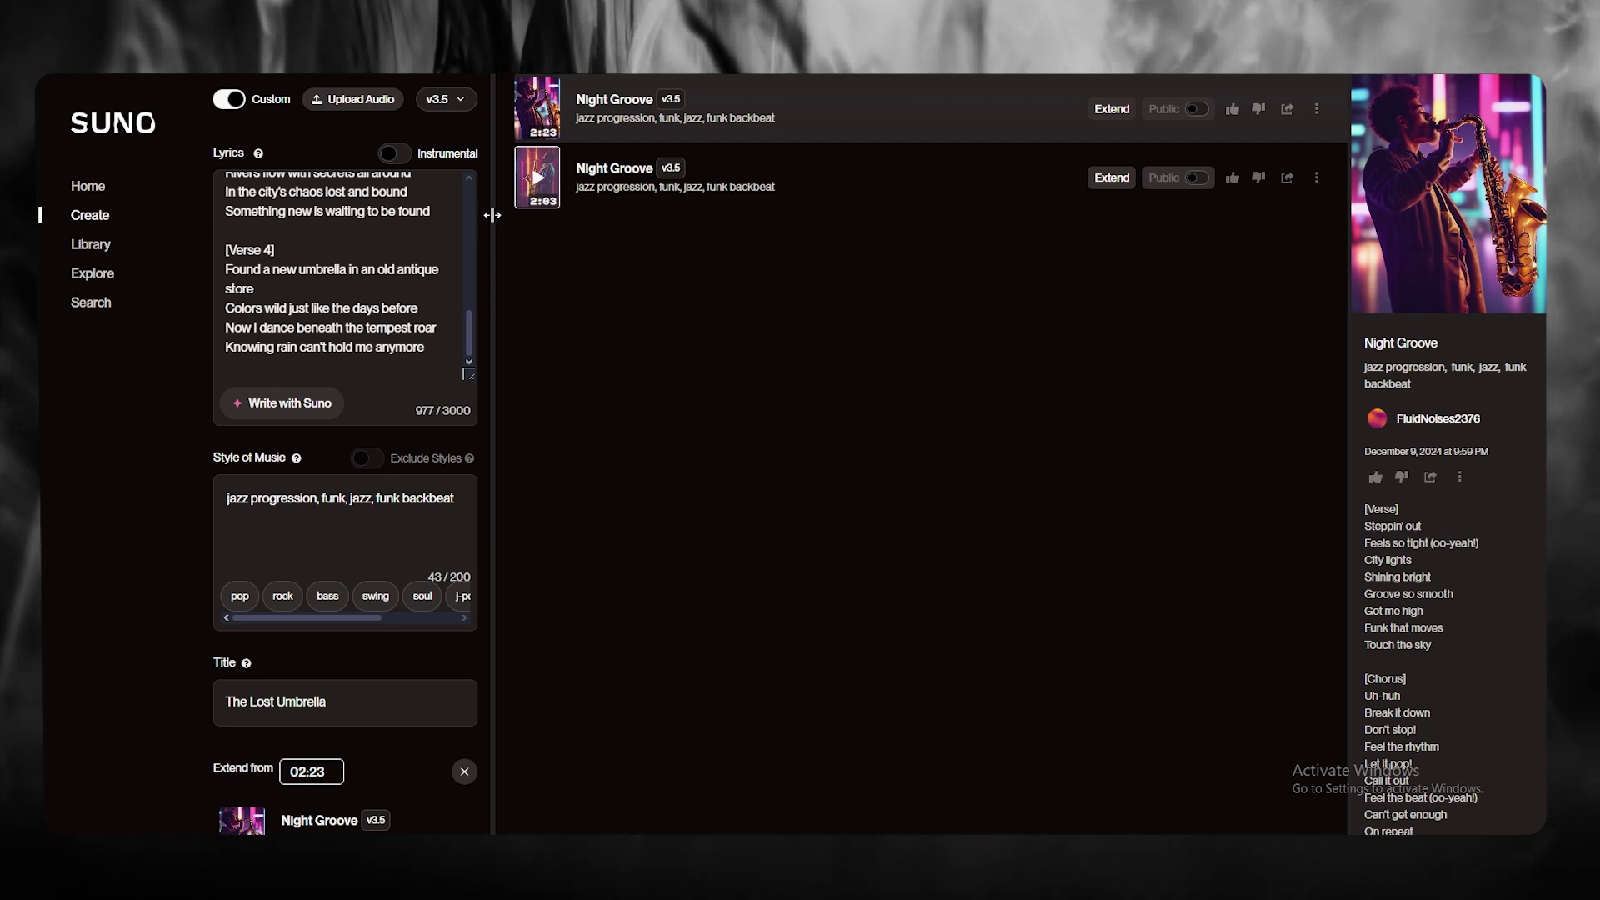
left_click_drag(495, 201, 636, 274)
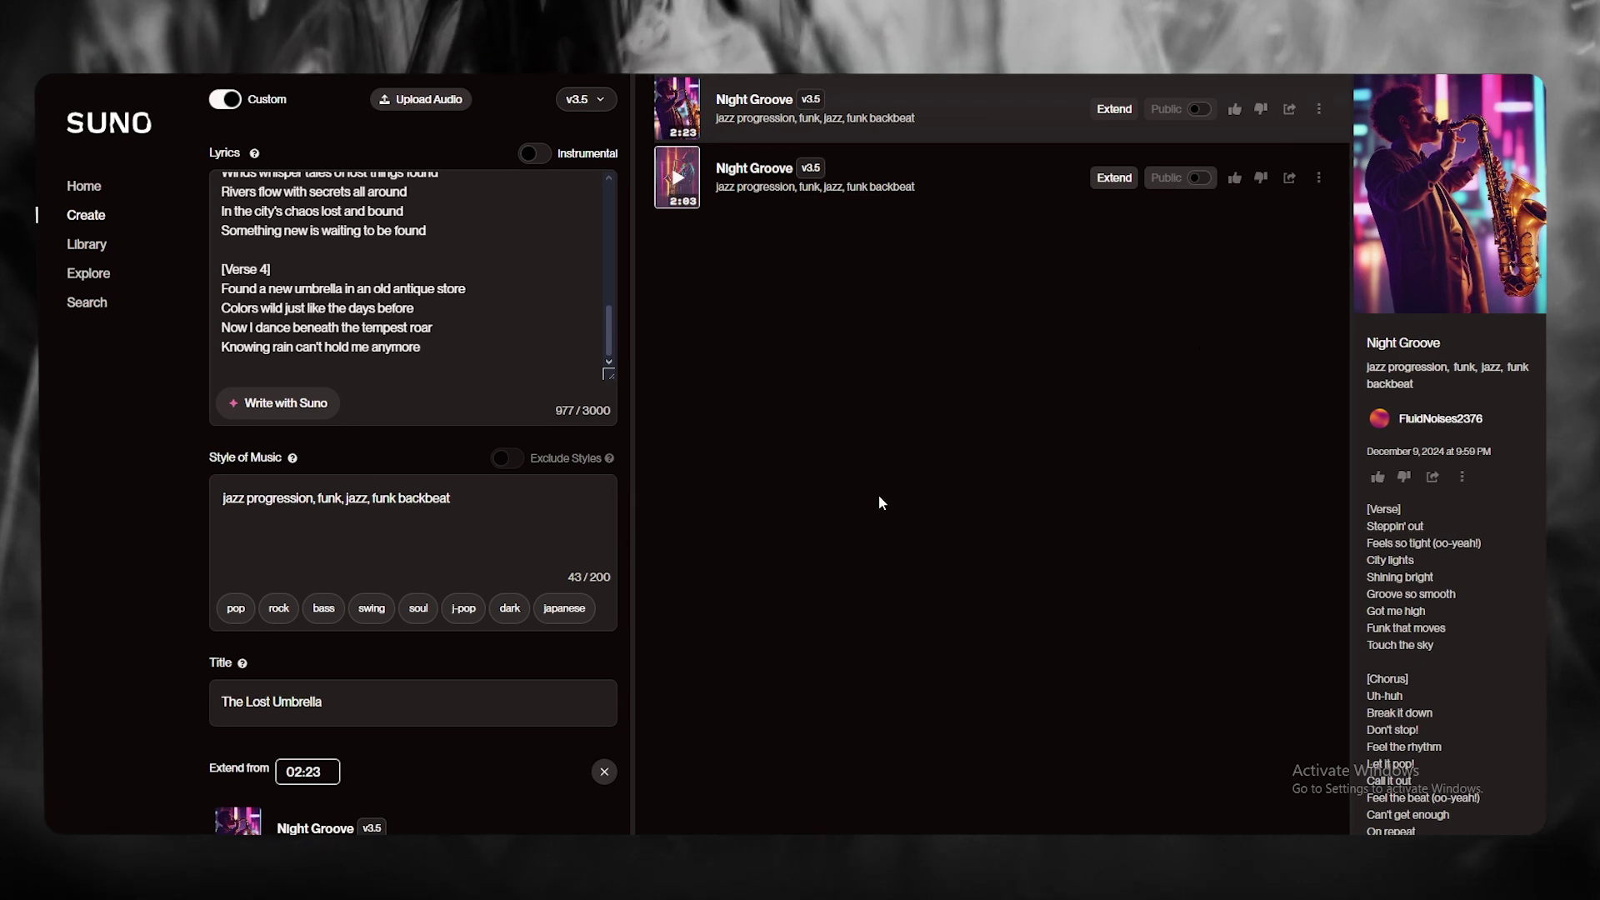
left_click(562, 252)
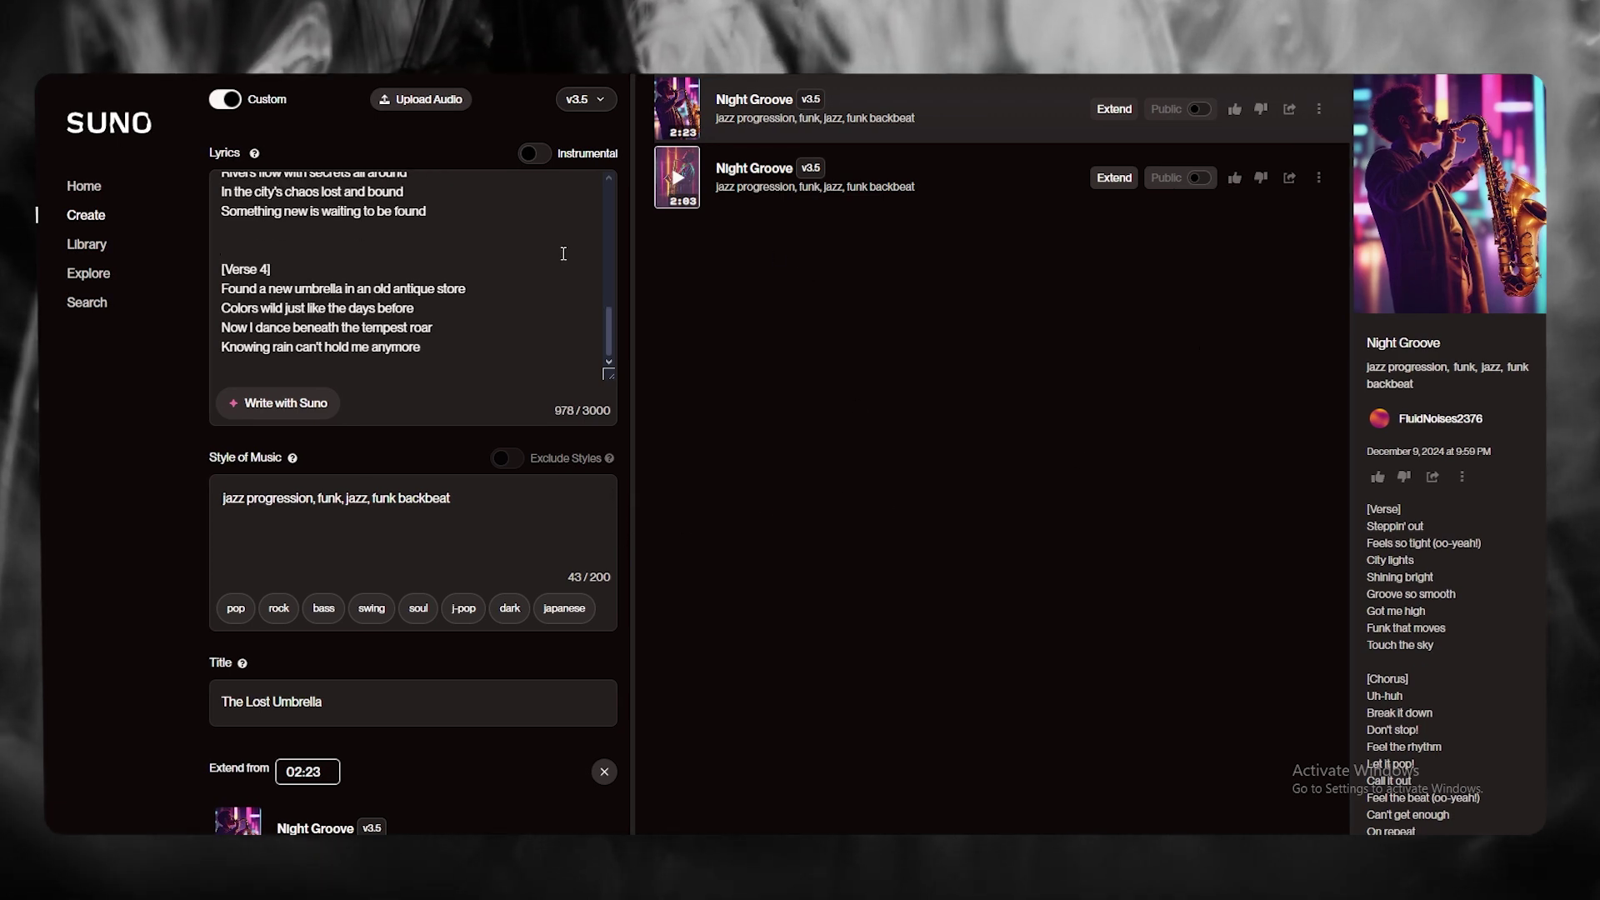
scroll(406, 390, "up", 3)
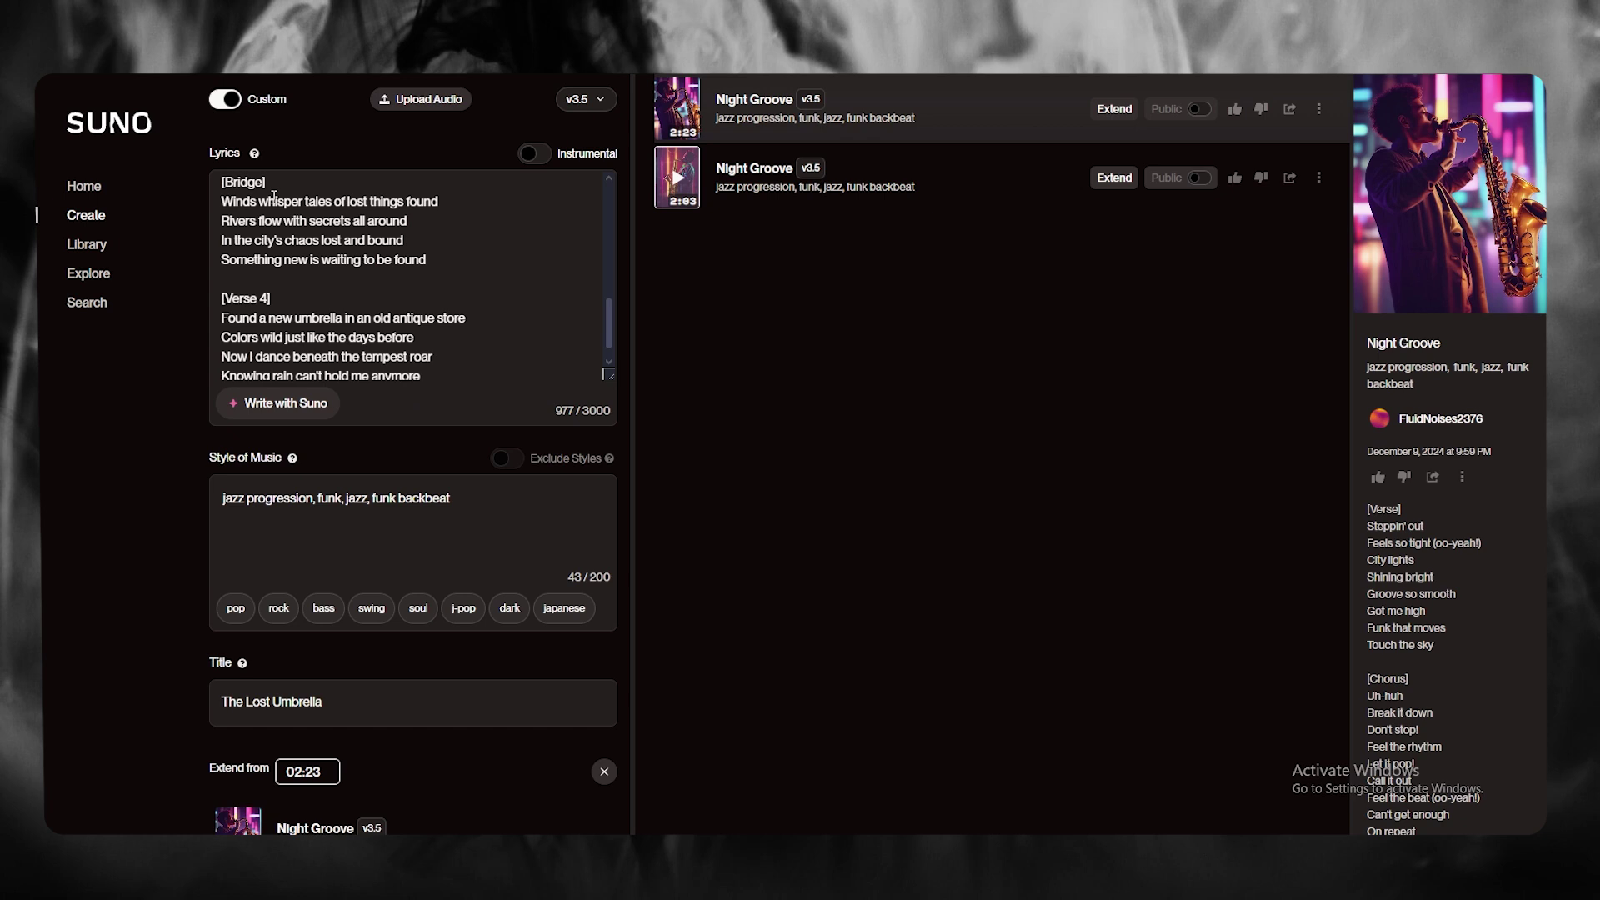
scroll(406, 391, "up", 2)
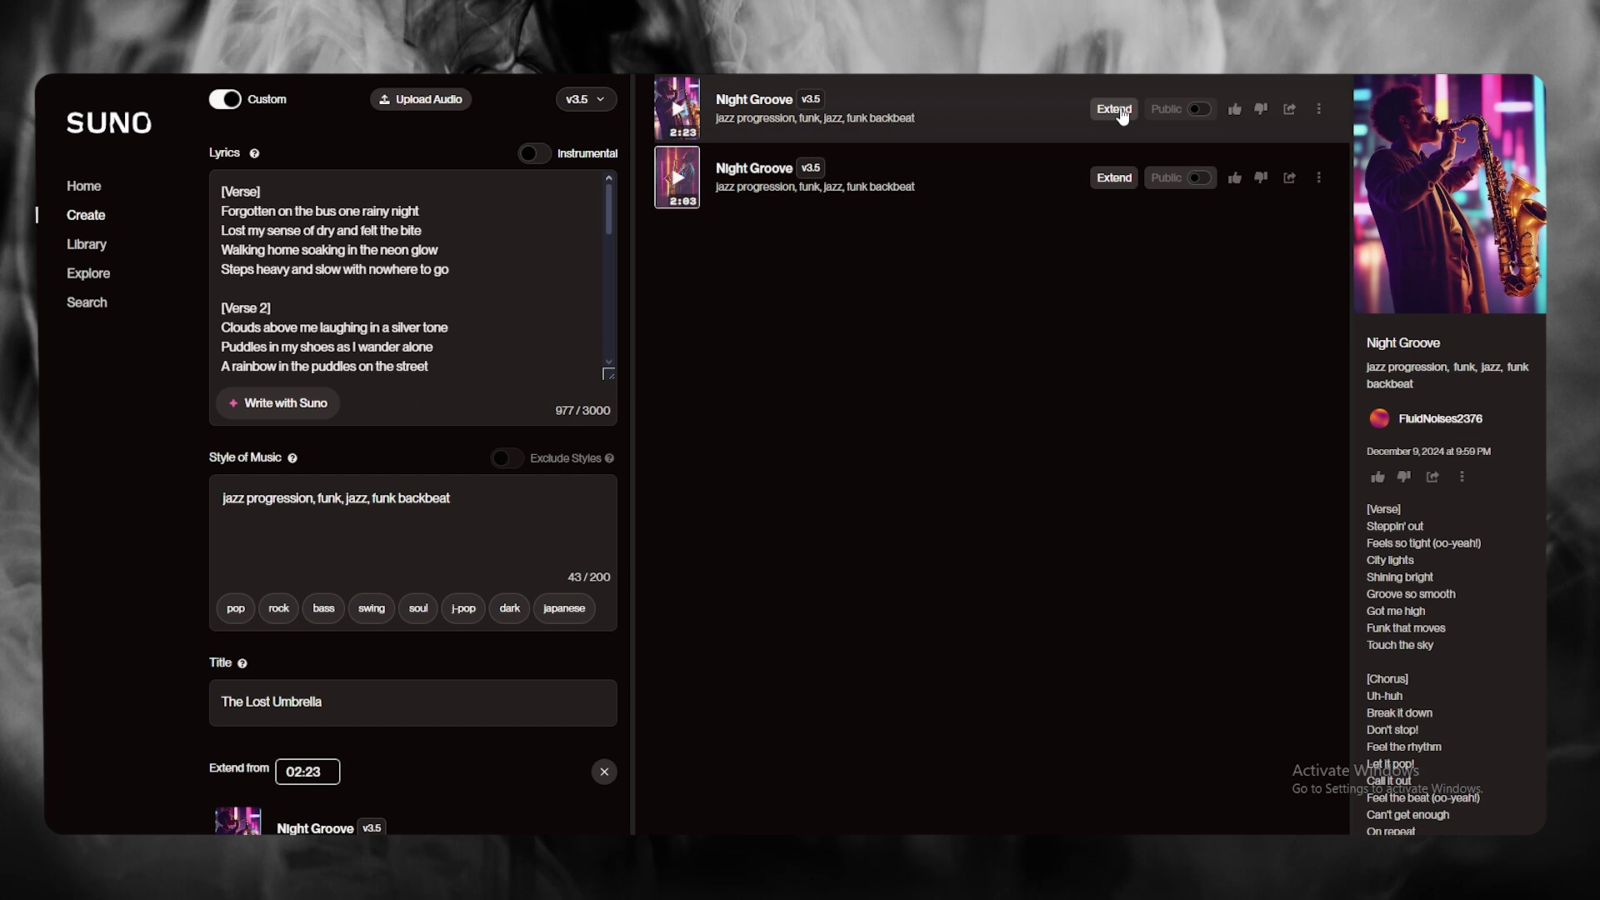
Try simple description mode briefly, then return to Custom mode and dismiss its welcome dialog
left_click(230, 102)
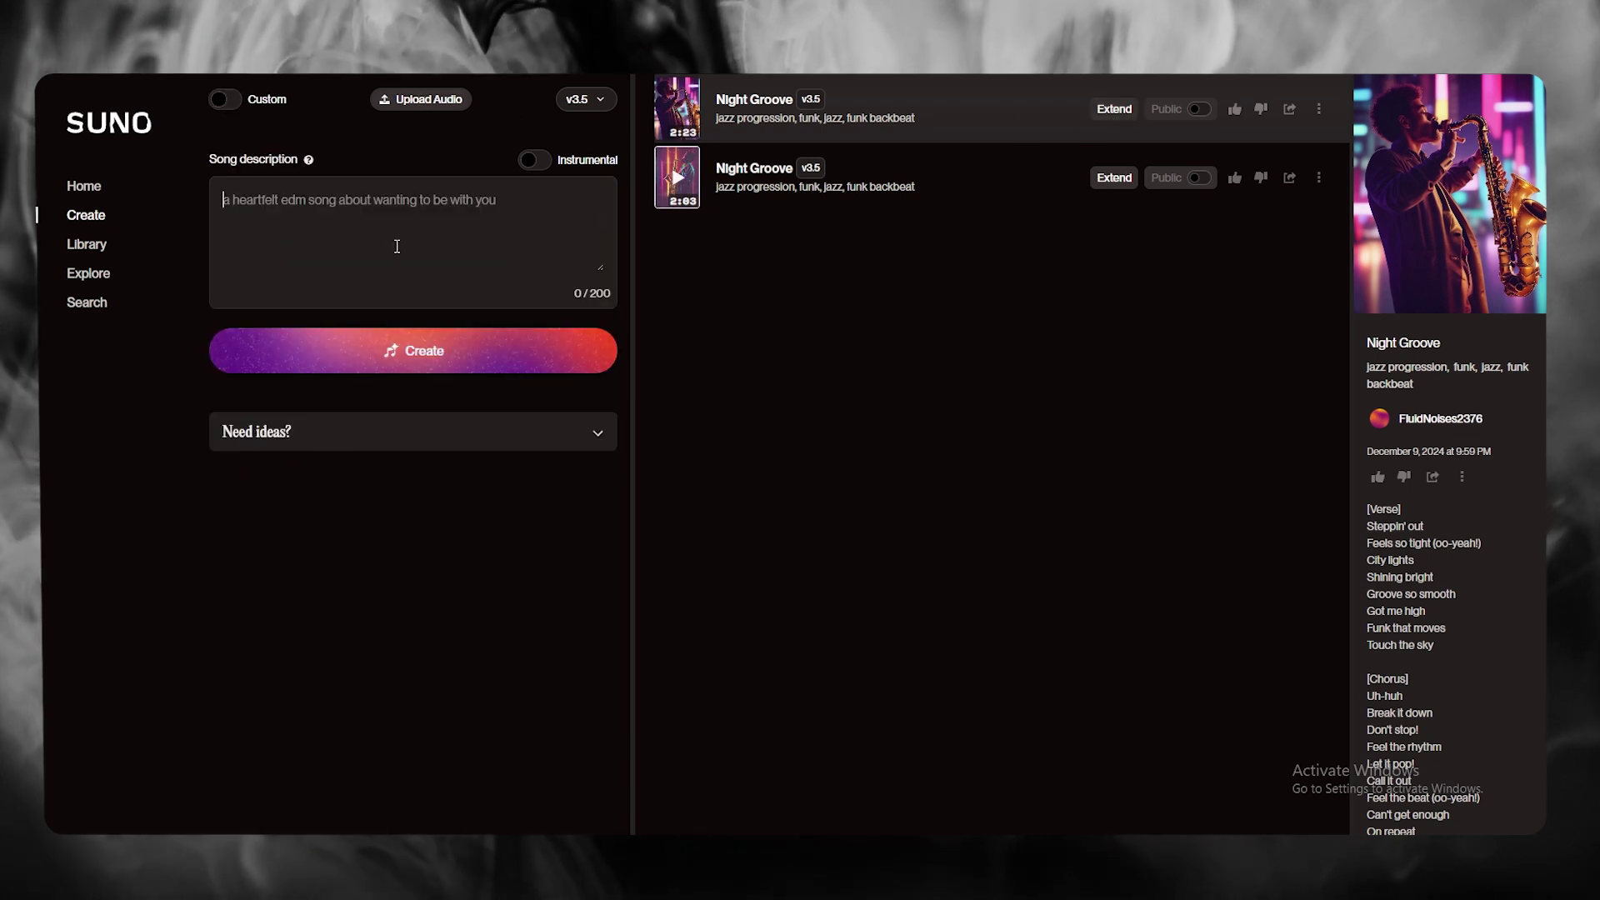
left_click(461, 233)
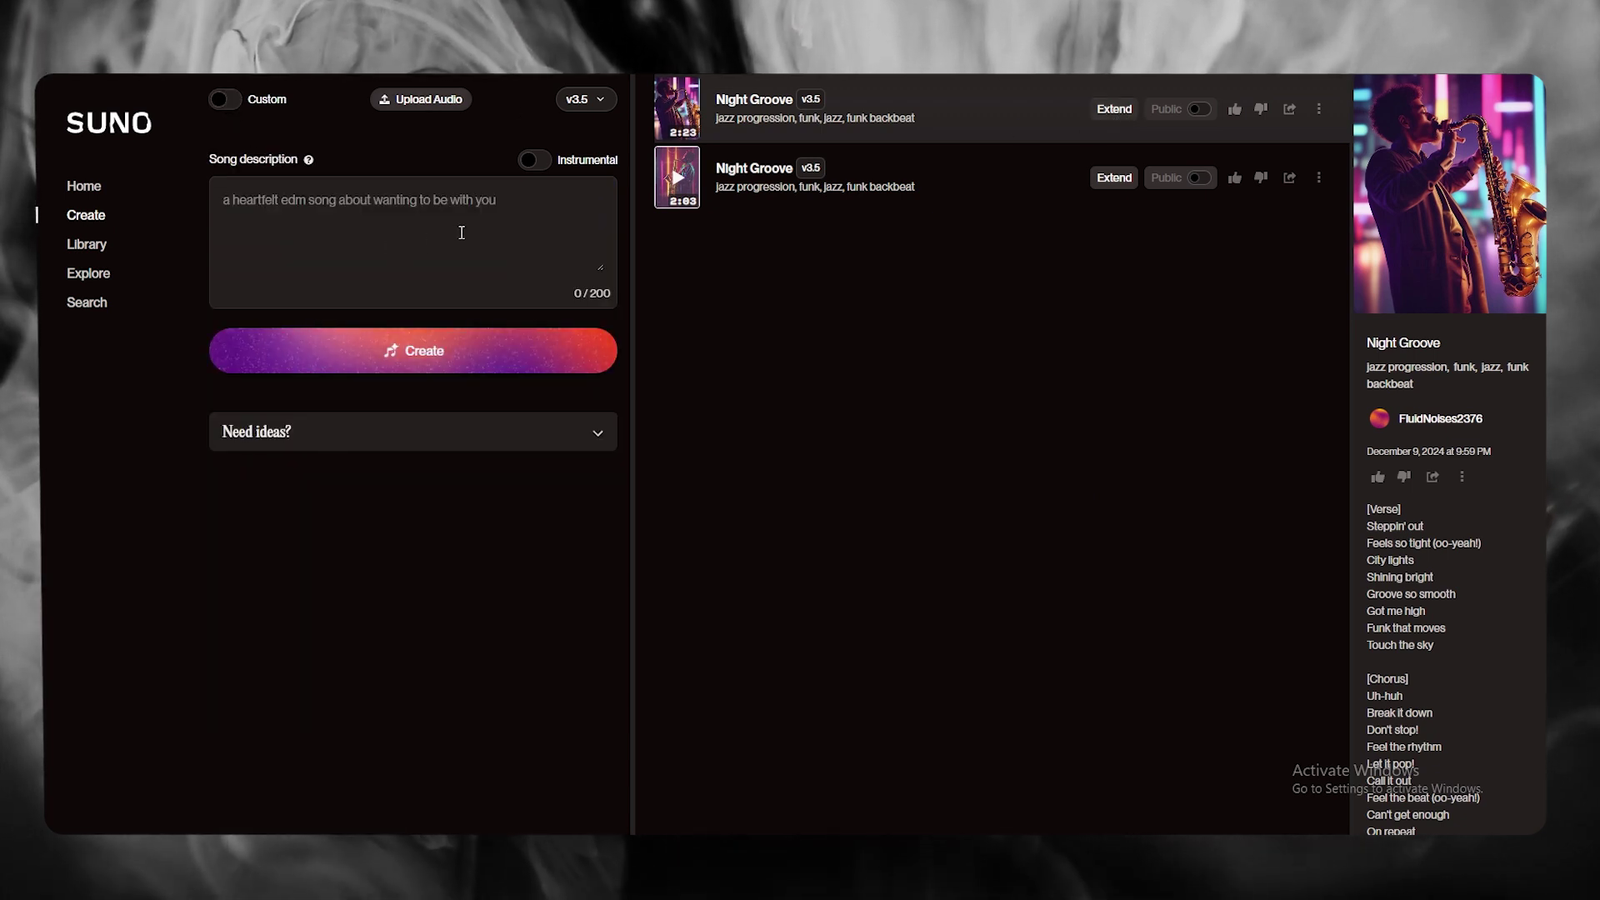
left_click(225, 98)
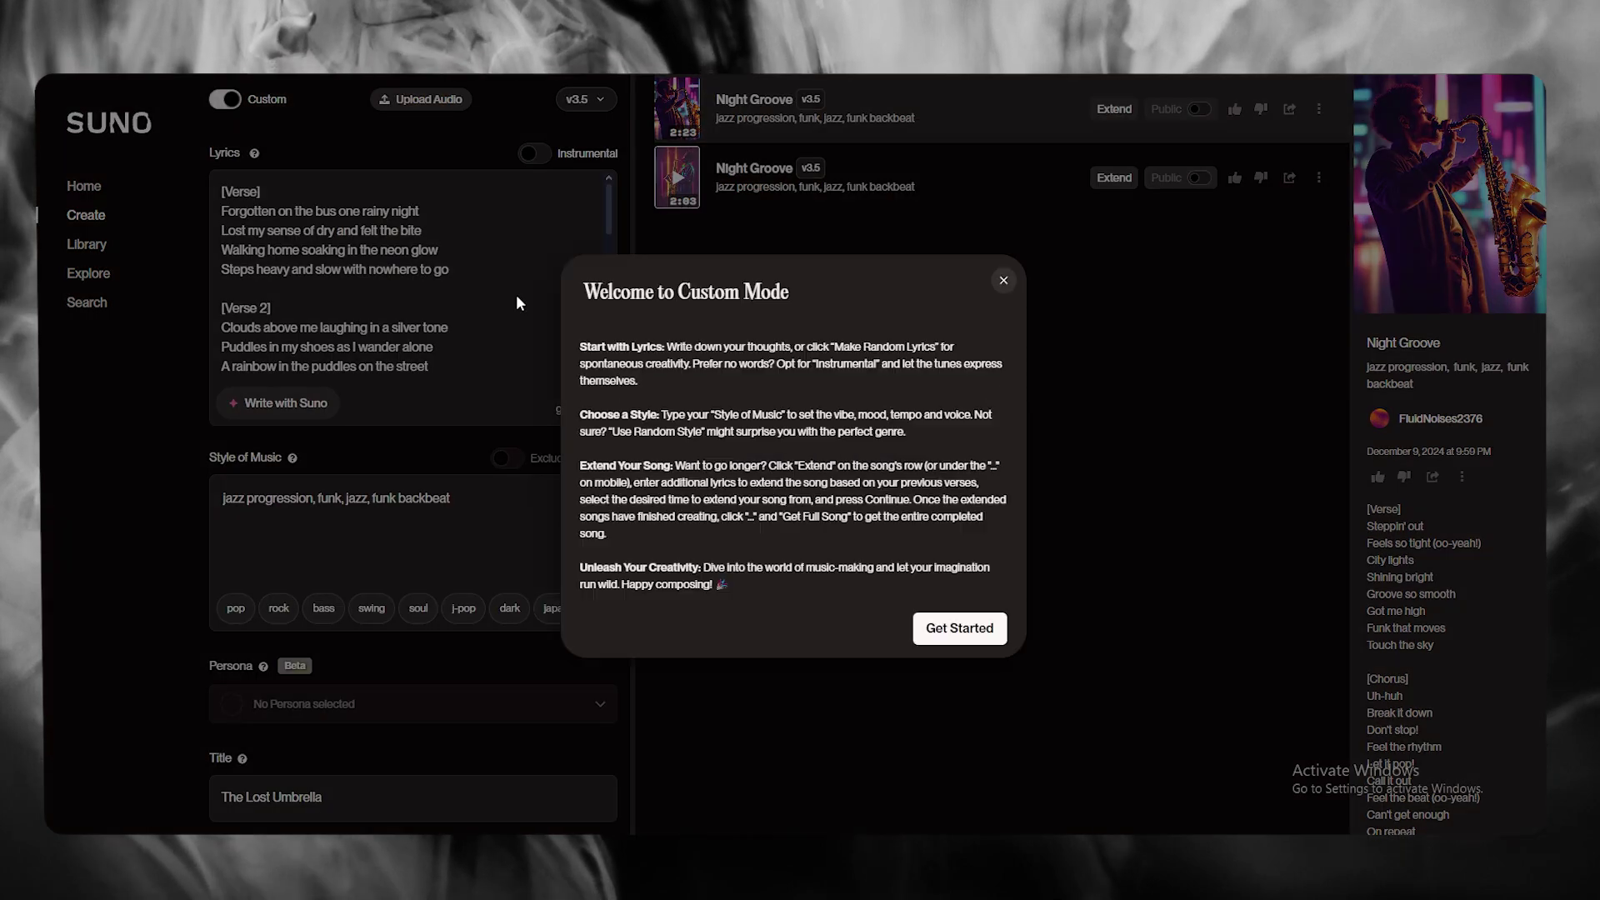
left_click(967, 630)
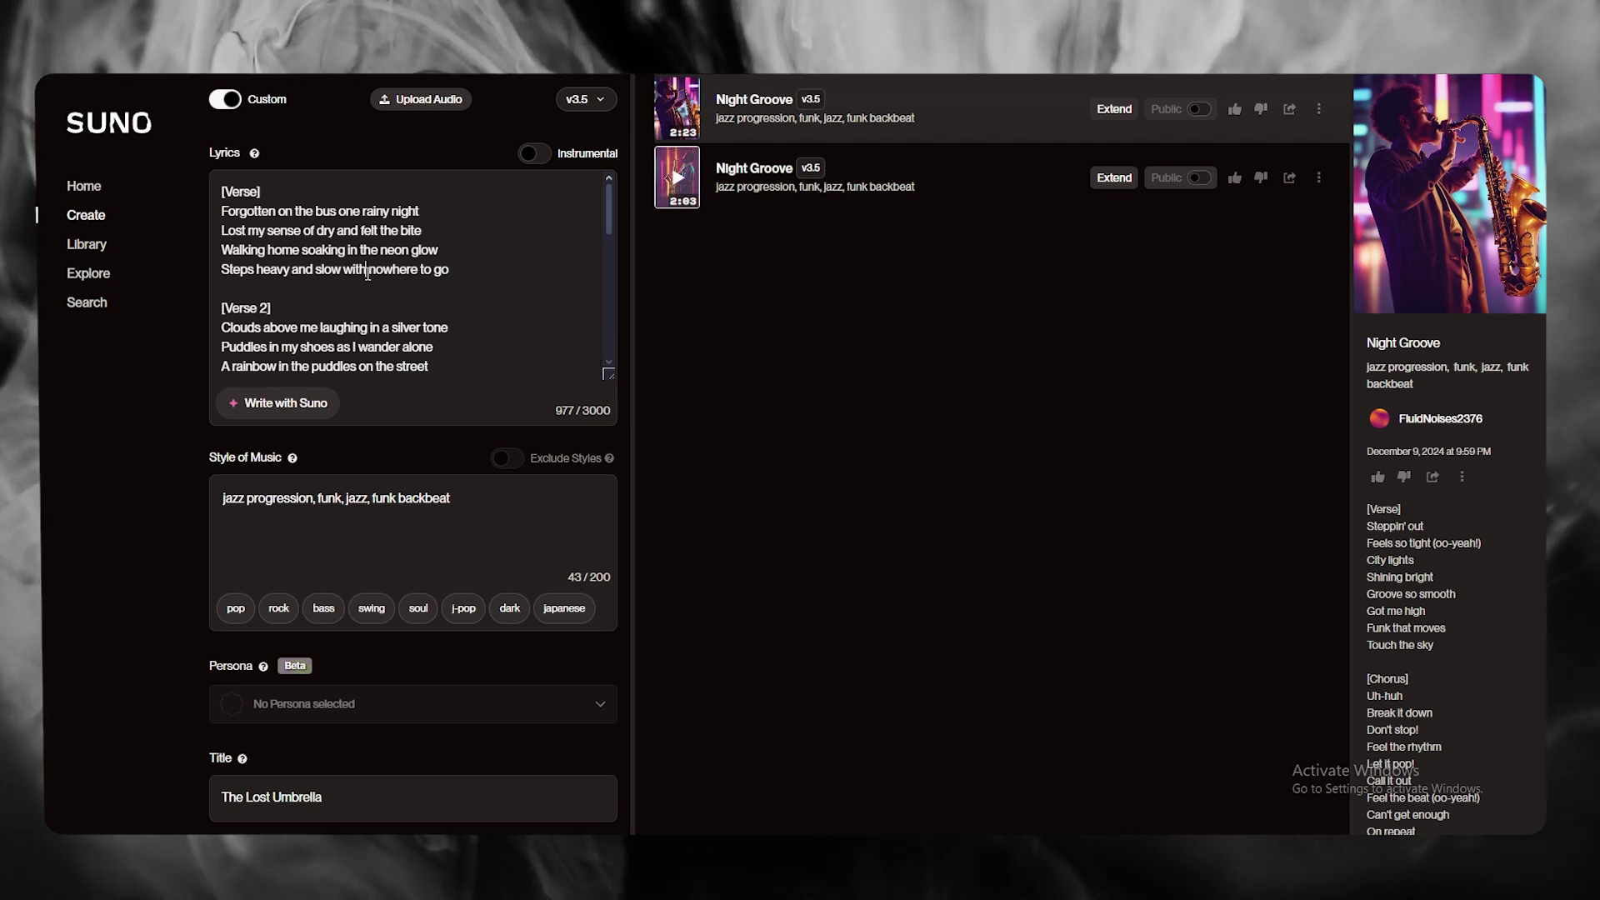
Submit 'end the current song' as the simple-mode song description with Create
left_click(232, 101)
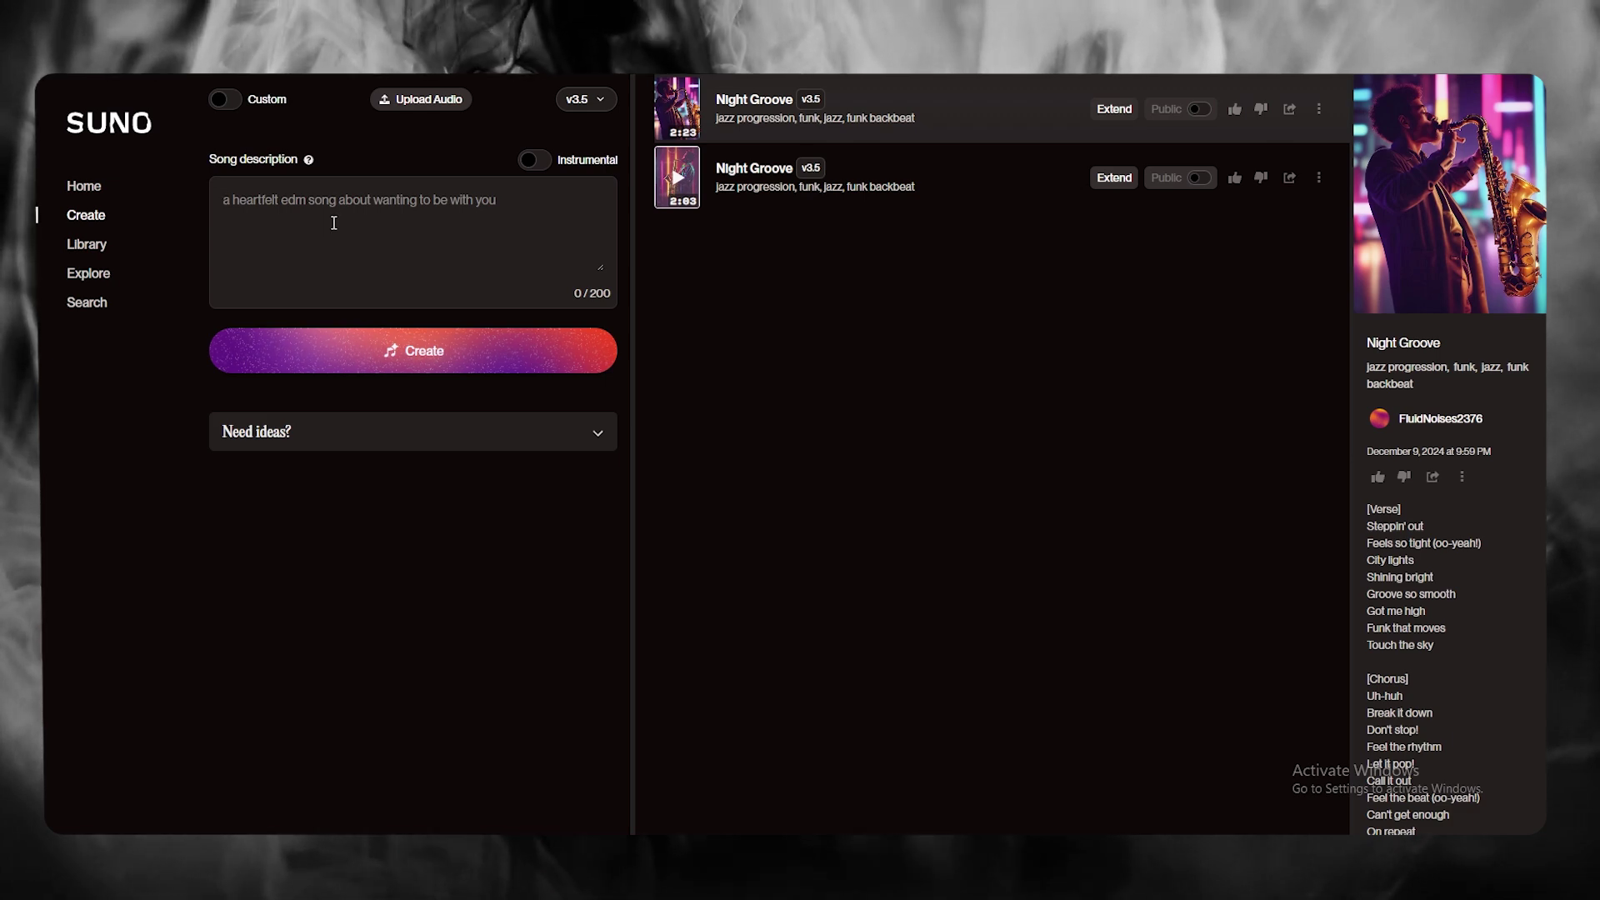
type("end")
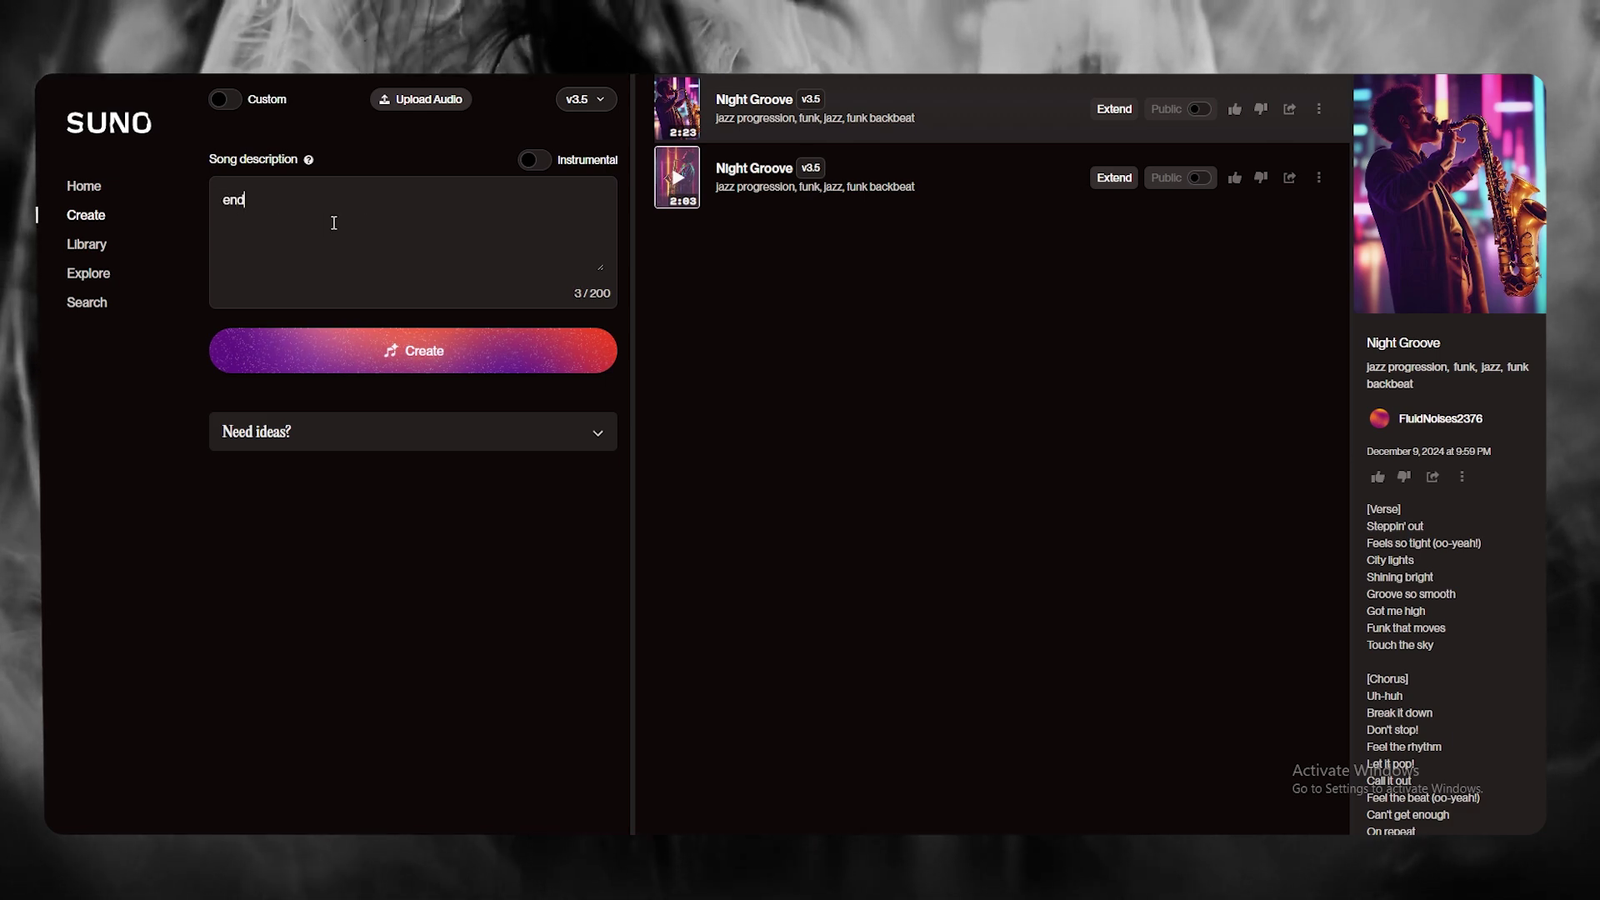
type(" the curre")
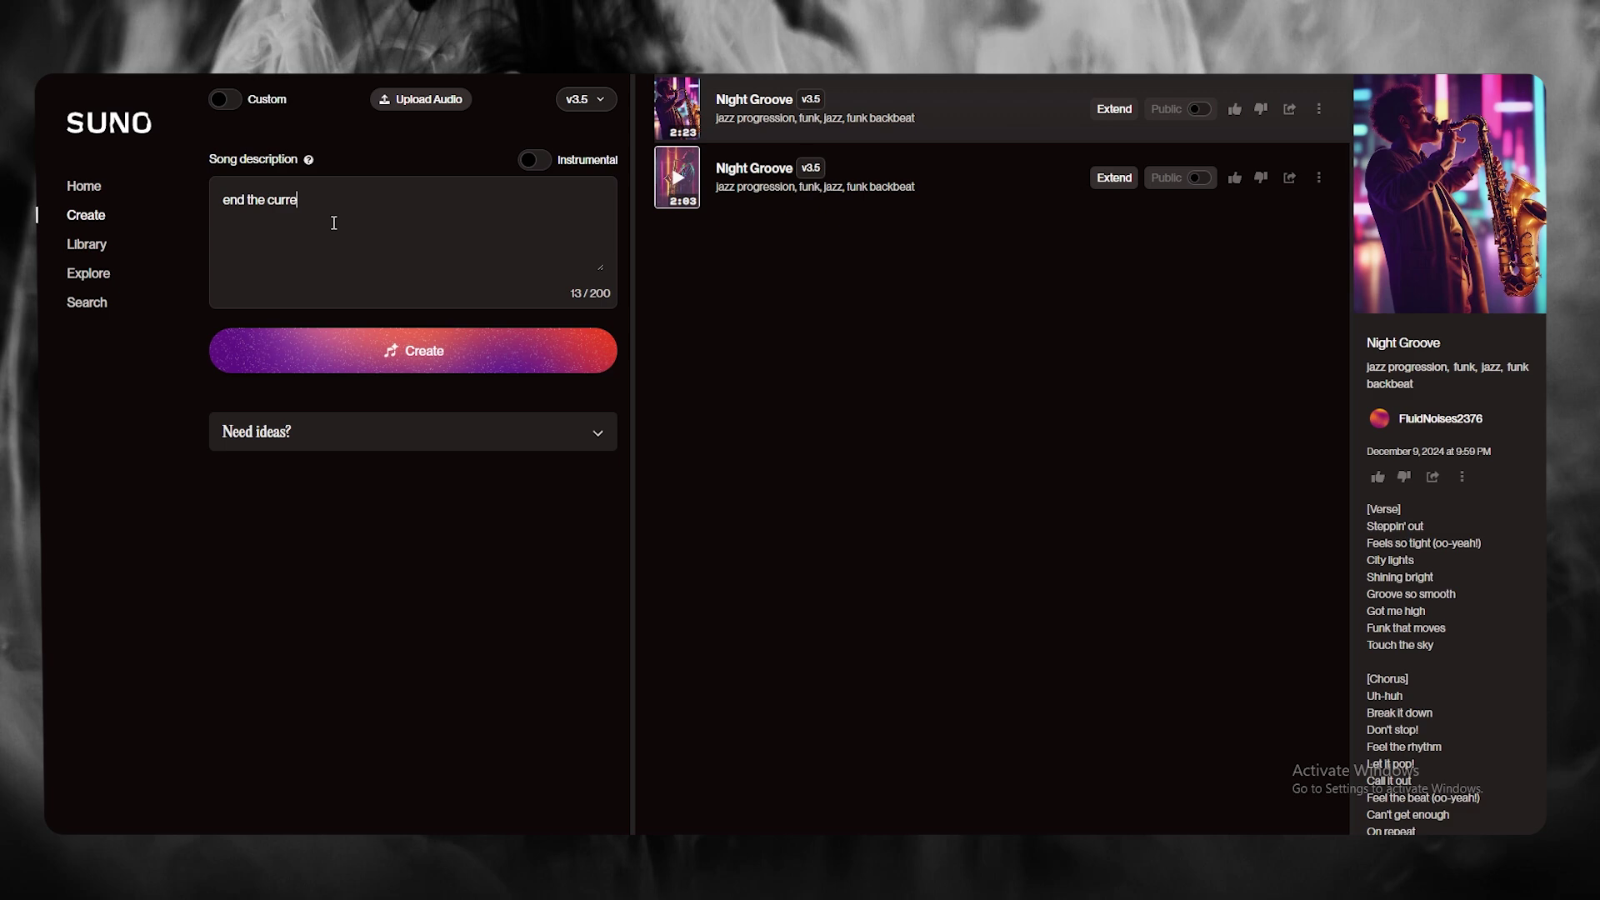
type("nt song")
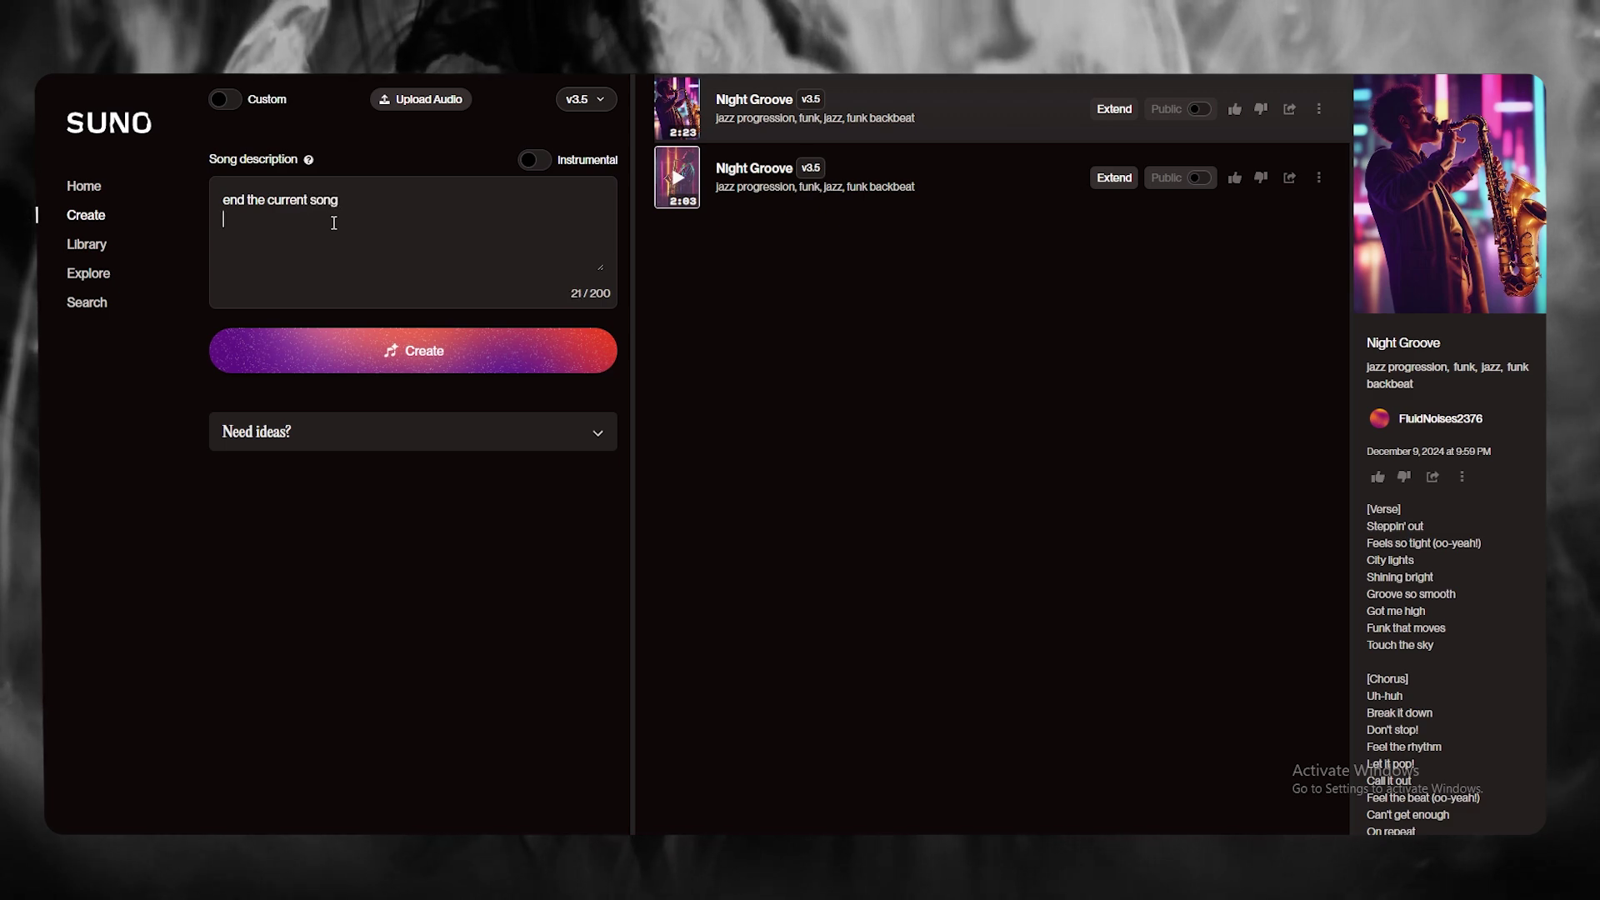
left_click(404, 362)
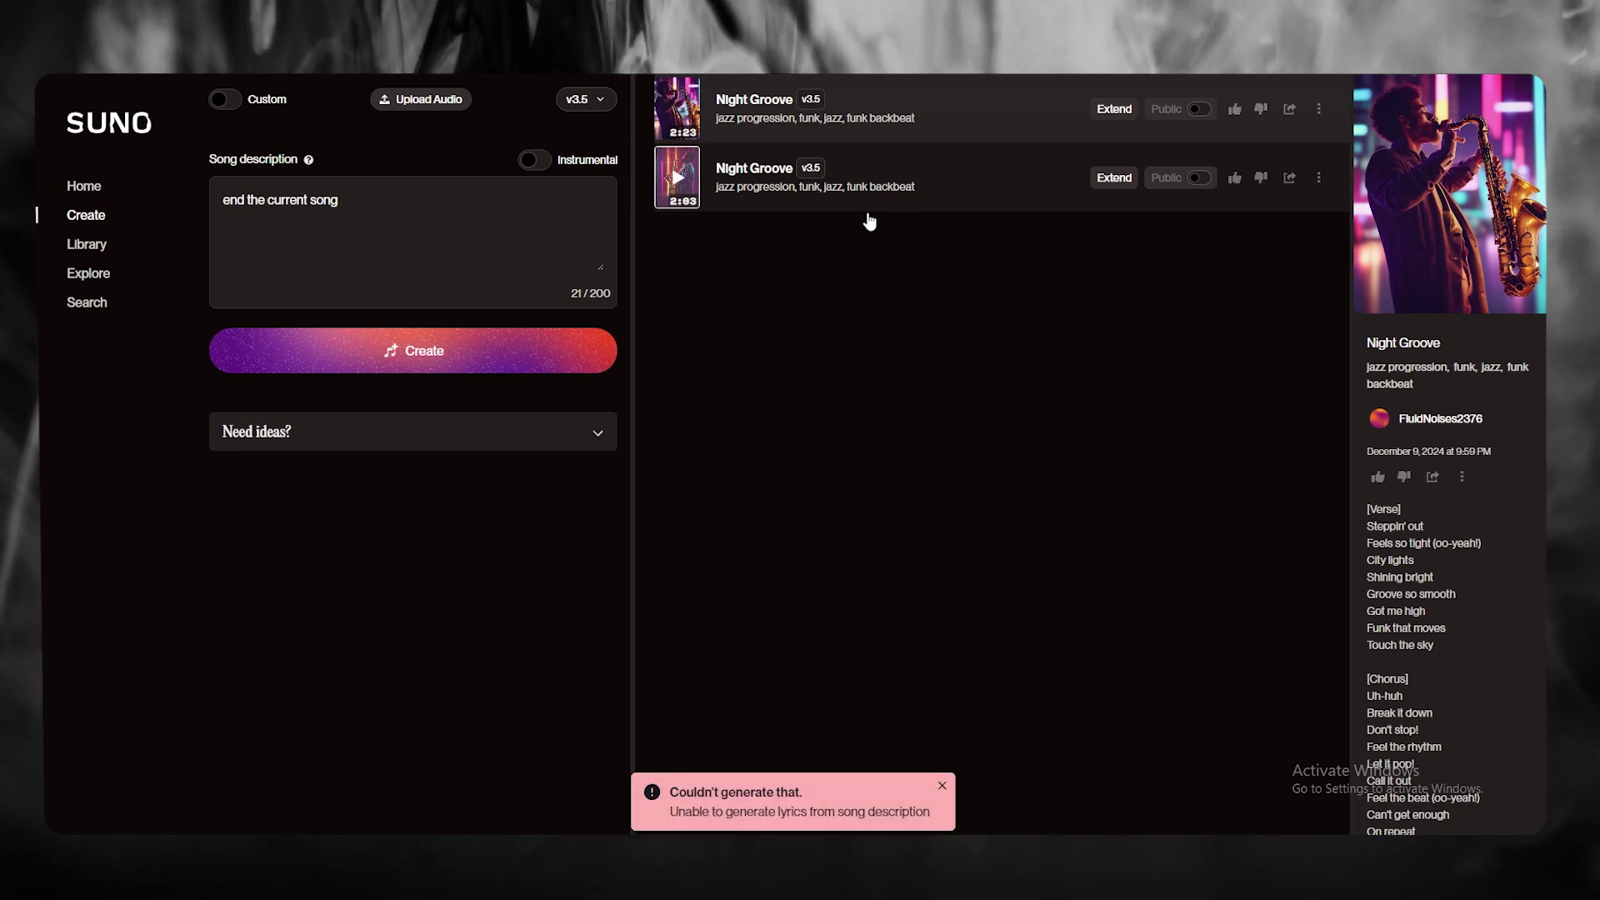
Dismiss the pink 'Couldn't generate that' error toast
left_click(941, 785)
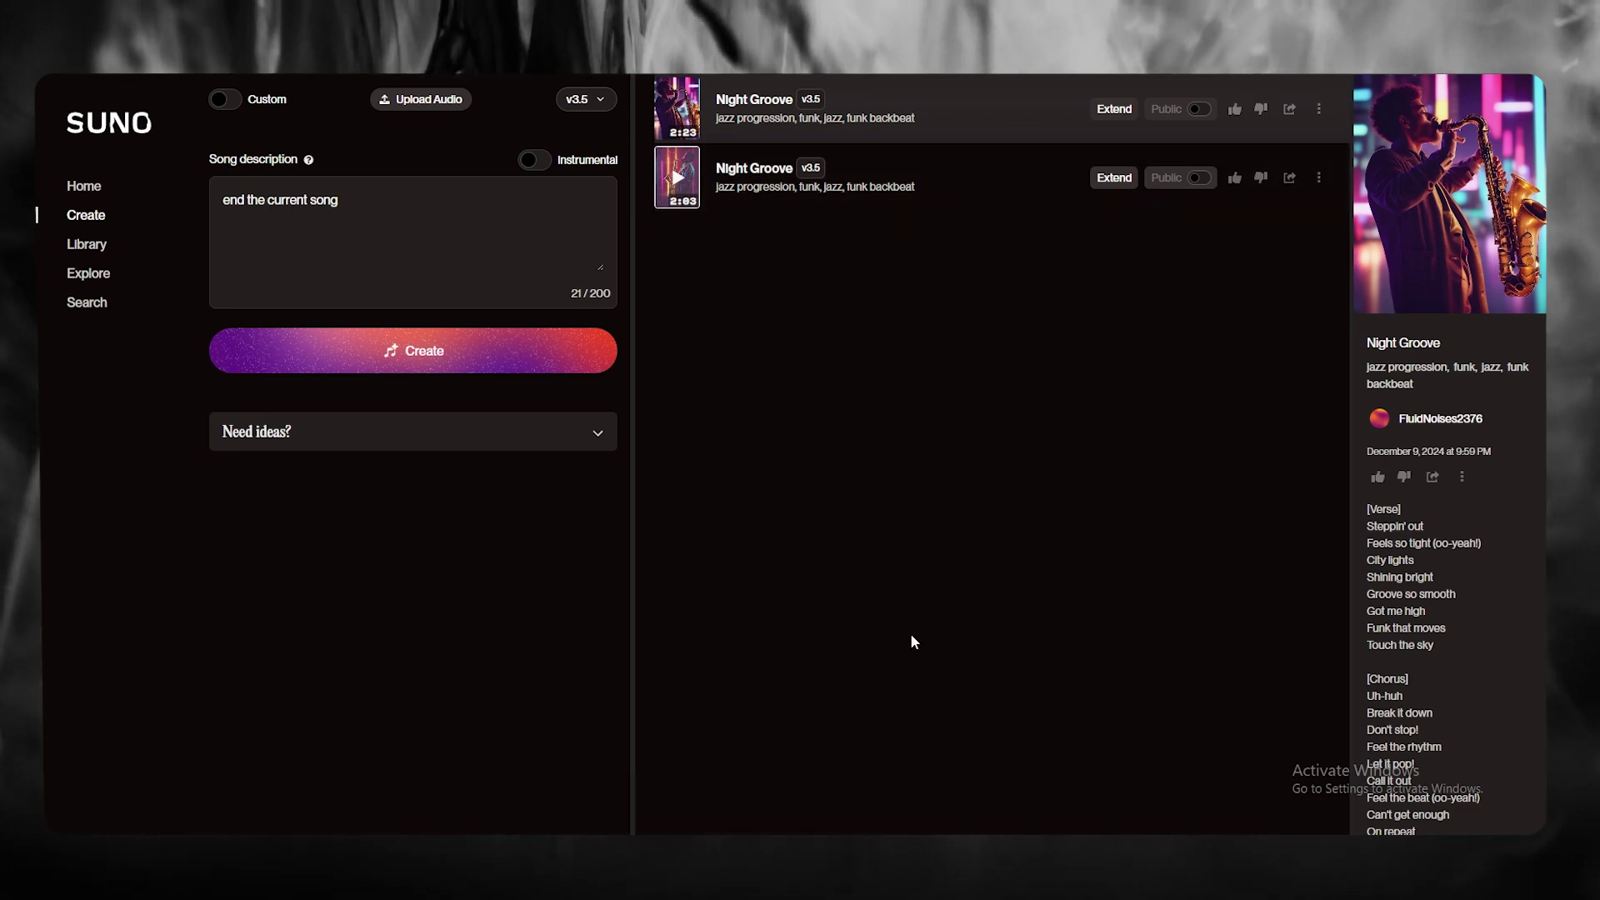